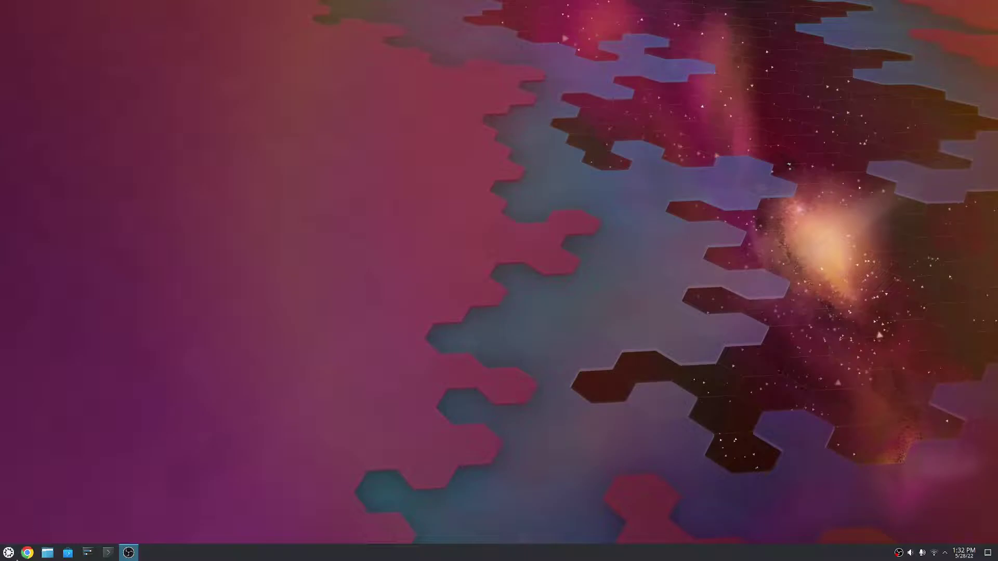
# Check the GPU status with nvidia-smi in a terminal, then exit it
pyautogui.click(109, 553)
pyautogui.write('n')
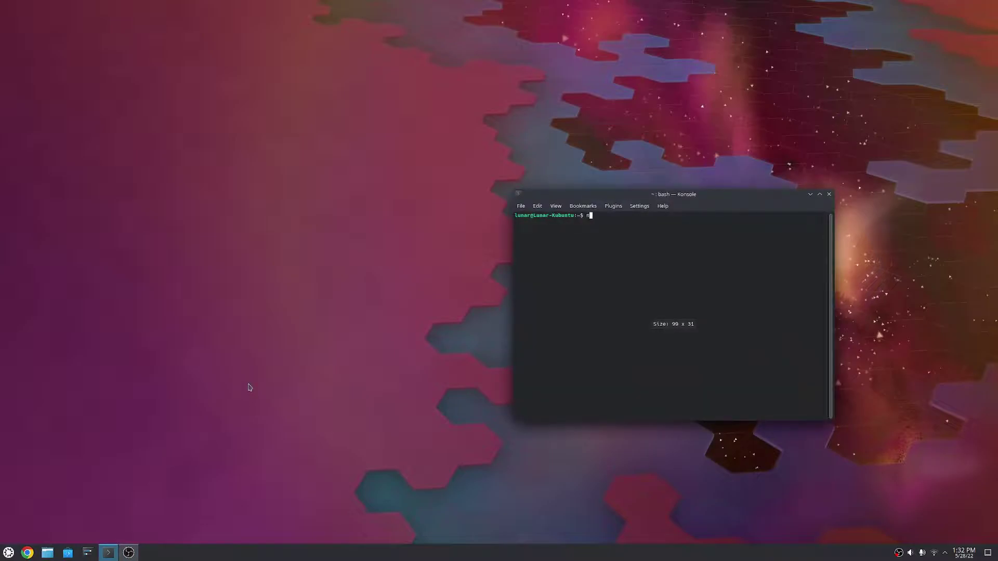
pyautogui.write('vidia-smi')
pyautogui.press('Return')
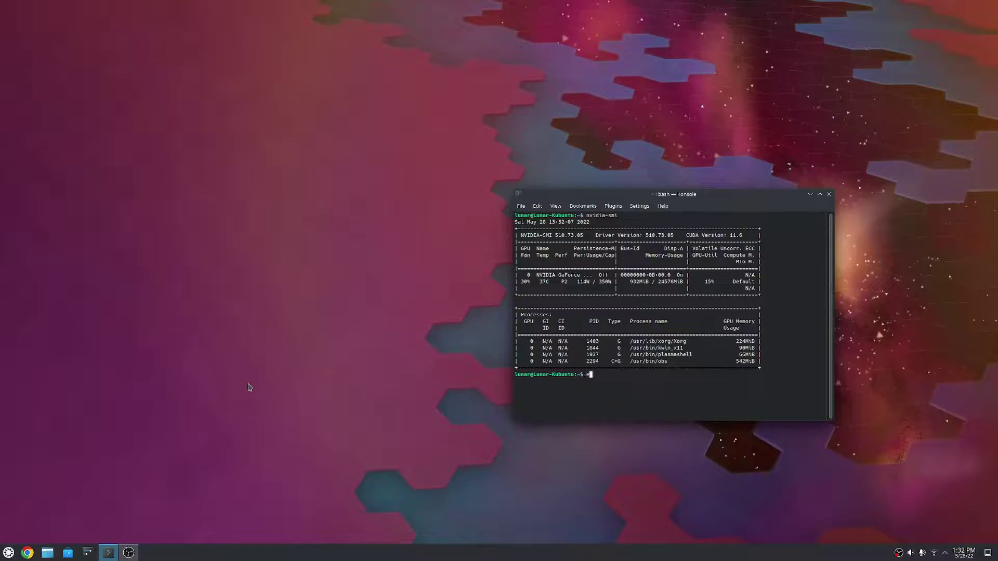
pyautogui.write('xit')
pyautogui.press('Return')
# Inspect the Driver Manager page in System Settings after authenticating, then close it
pyautogui.click(87, 553)
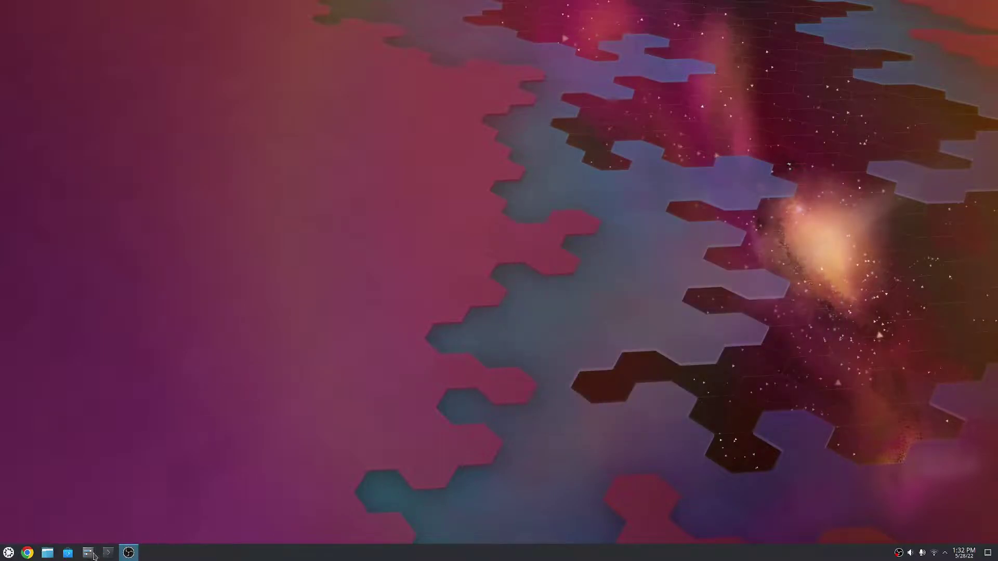
pyautogui.moveTo(403, 150); pyautogui.dragTo(352, 113)
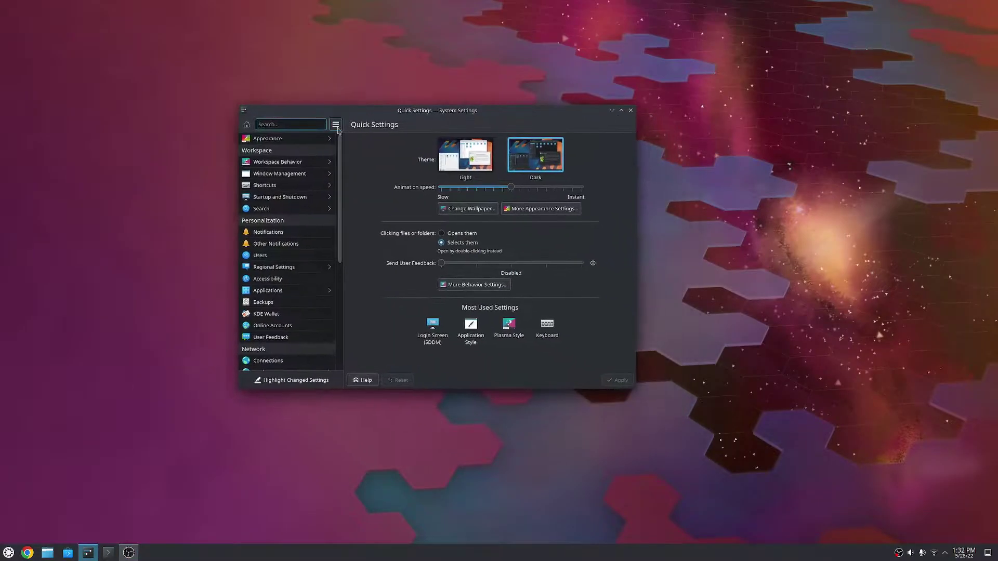
pyautogui.scroll(-5, 295, 268)
pyautogui.scroll(-3, 294, 207)
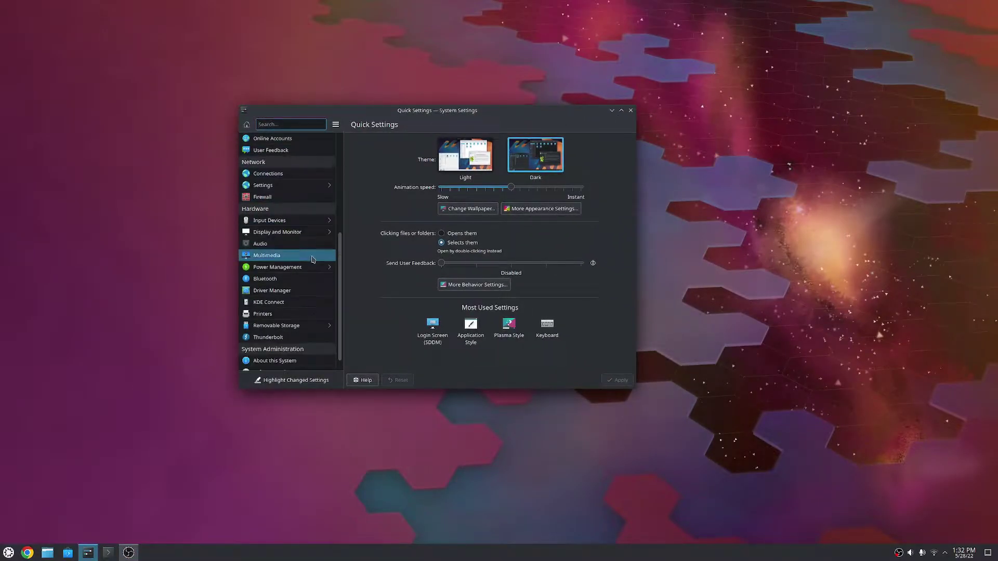
pyautogui.click(276, 276)
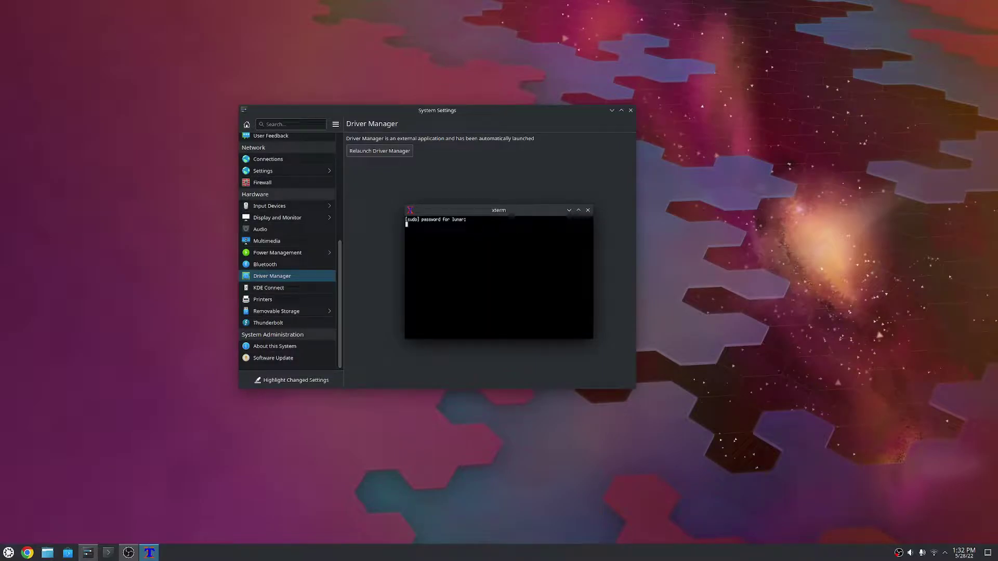
pyautogui.press('Return')
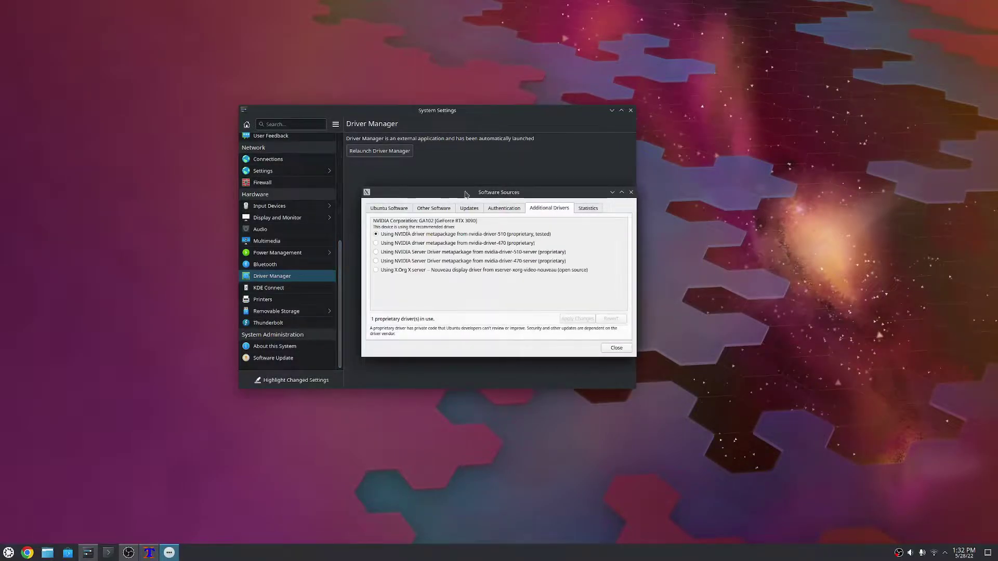
pyautogui.moveTo(465, 194); pyautogui.dragTo(502, 195)
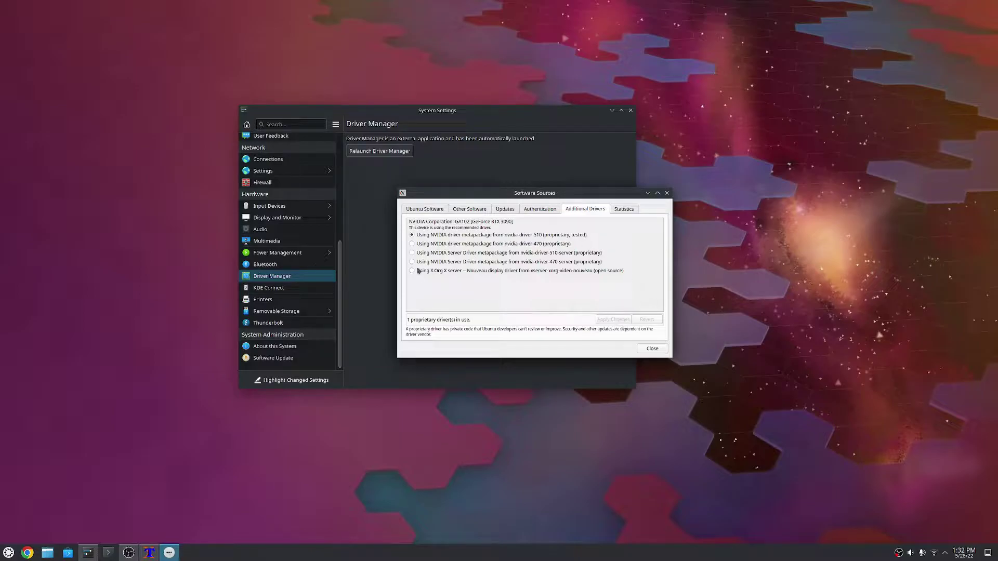
pyautogui.click(653, 348)
pyautogui.click(631, 110)
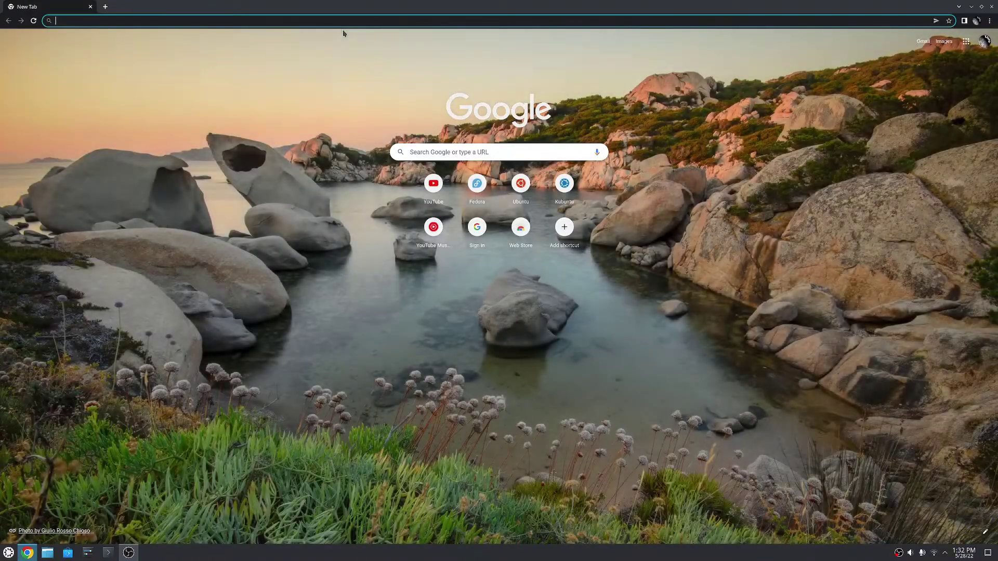
# Search the web in Chrome for 'steam'
pyautogui.write('steam os')
pyautogui.press('BackSpace')
pyautogui.press('BackSpace')
pyautogui.press('BackSpace')
pyautogui.press('BackSpace')
pyautogui.press('BackSpace')
pyautogui.press('BackSpace')
pyautogui.press('BackSpace')
pyautogui.press('BackSpace')
pyautogui.write('valve')
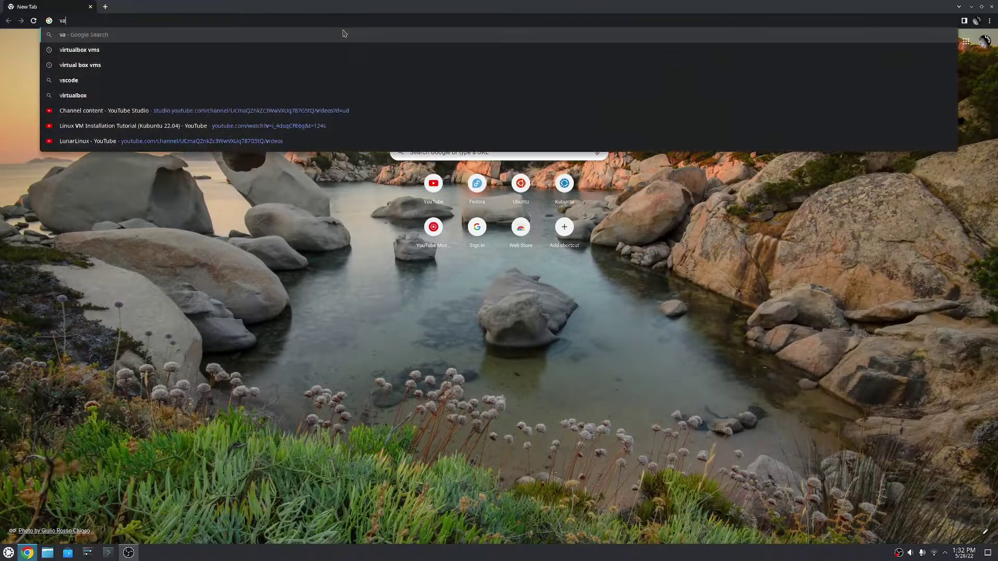
pyautogui.press('BackSpace')
pyautogui.press('BackSpace')
pyautogui.press('BackSpace')
pyautogui.press('BackSpace')
pyautogui.press('BackSpace')
pyautogui.write('steam')
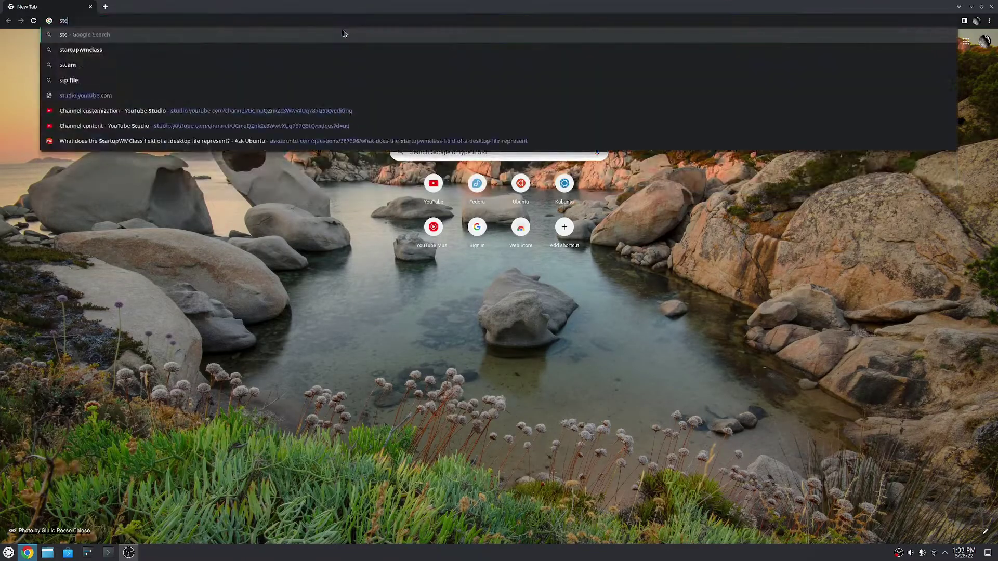
pyautogui.press('Return')
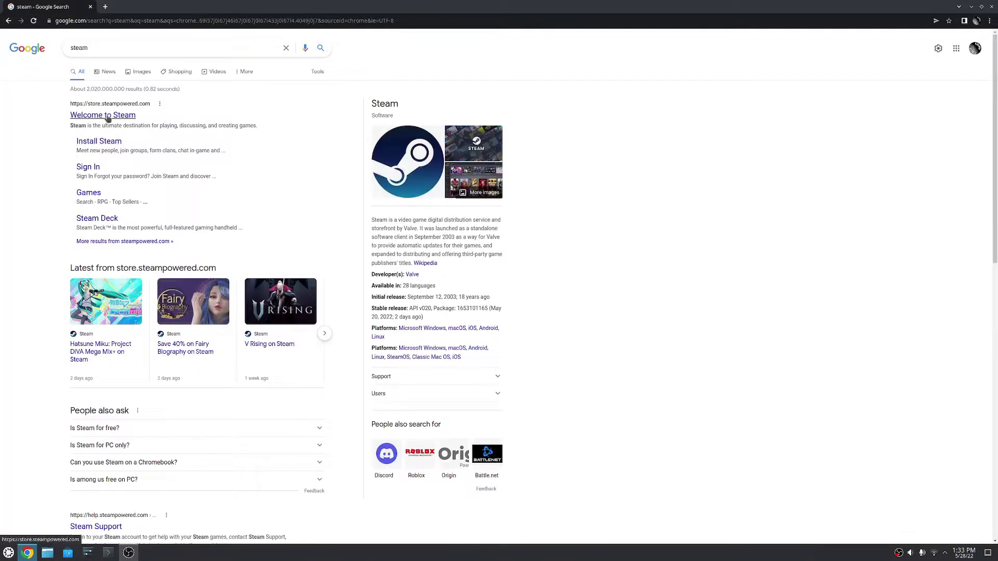
# Download steam_latest.deb from the Steam About page and open the Downloads folder
pyautogui.click(107, 118)
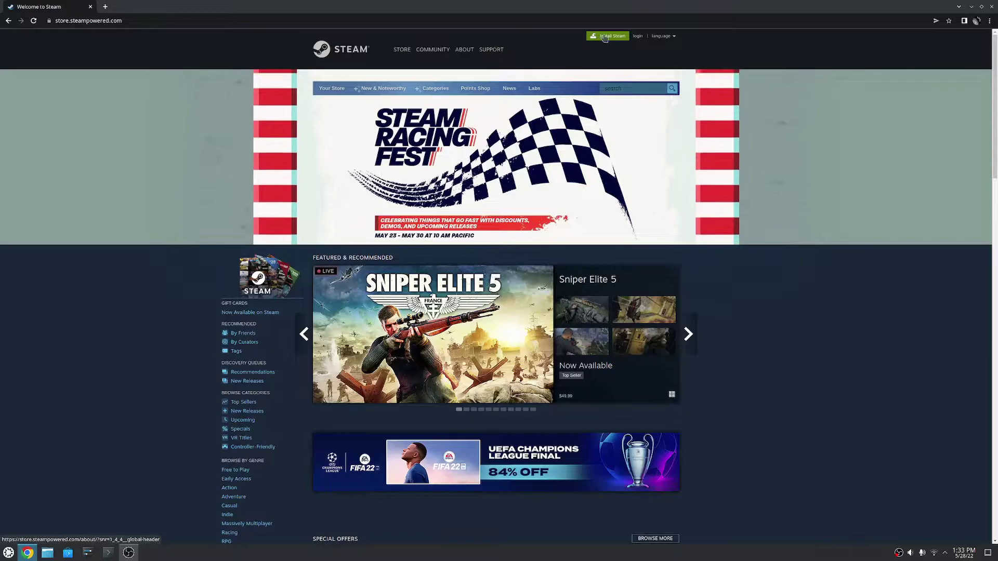
pyautogui.click(465, 49)
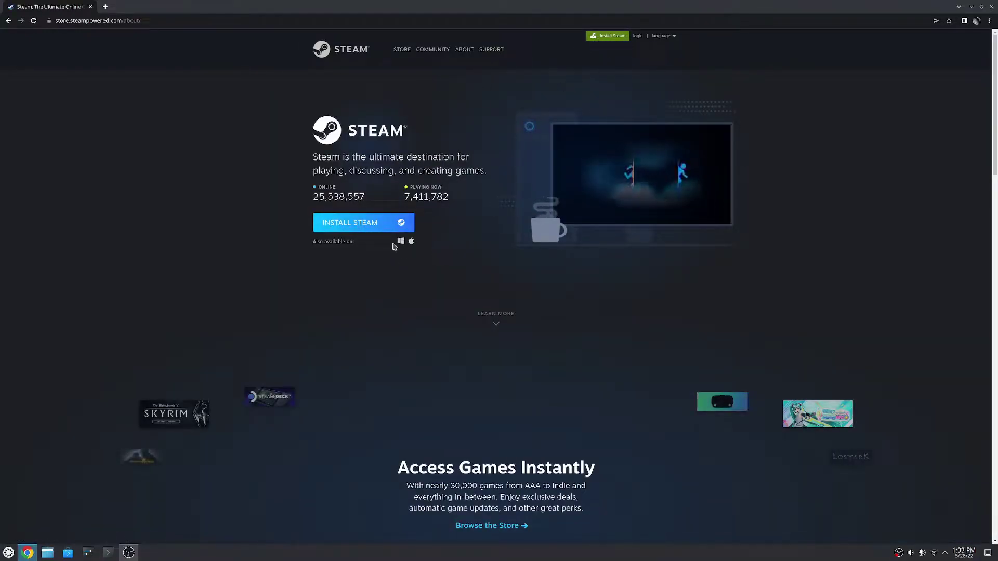
pyautogui.click(394, 227)
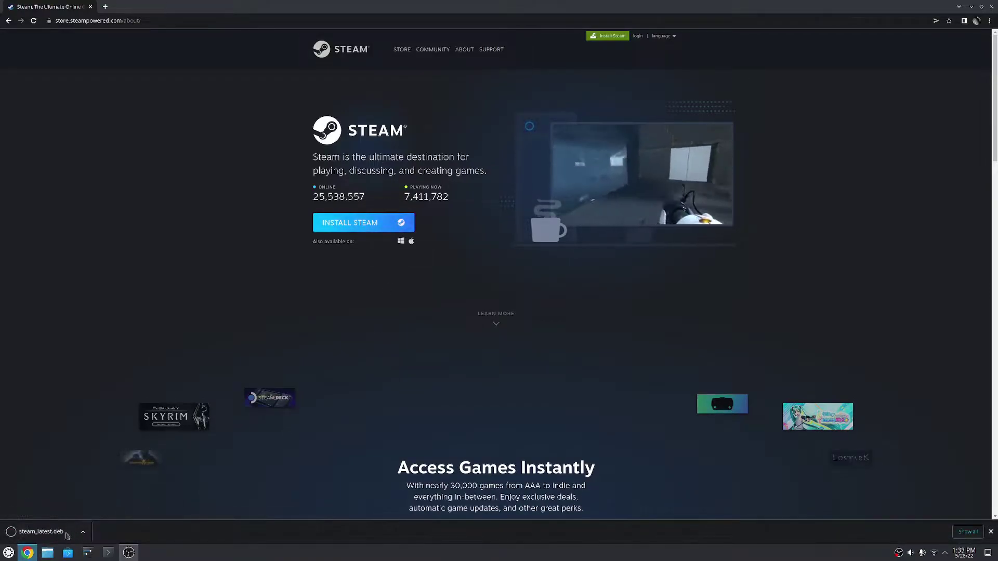
pyautogui.click(47, 553)
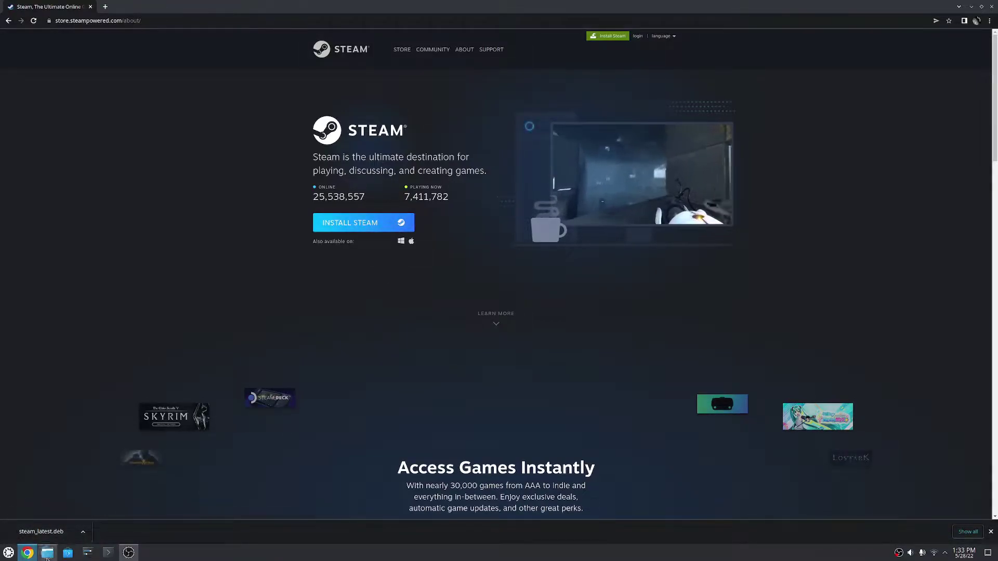
# Install steam_latest.deb from Downloads through Discover, authorising with the admin password
pyautogui.doubleClick(324, 161)
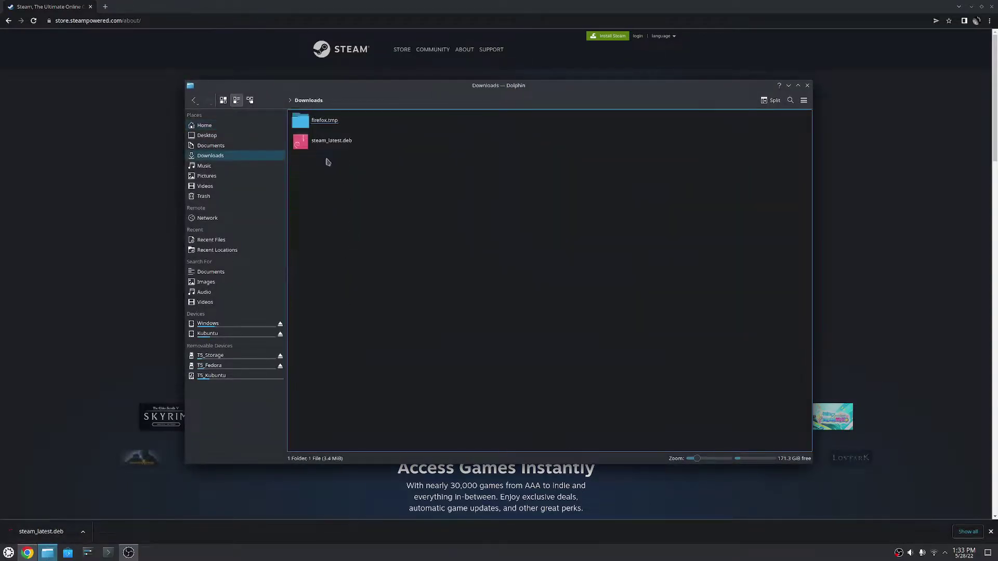
pyautogui.click(332, 141)
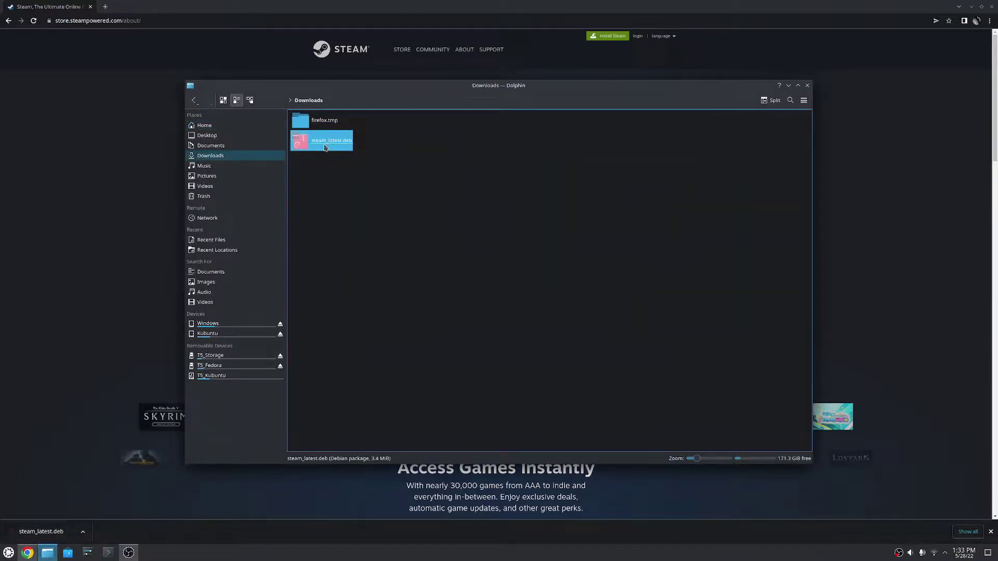
pyautogui.rightClick(325, 146)
pyautogui.moveTo(343, 160)
pyautogui.click(491, 182)
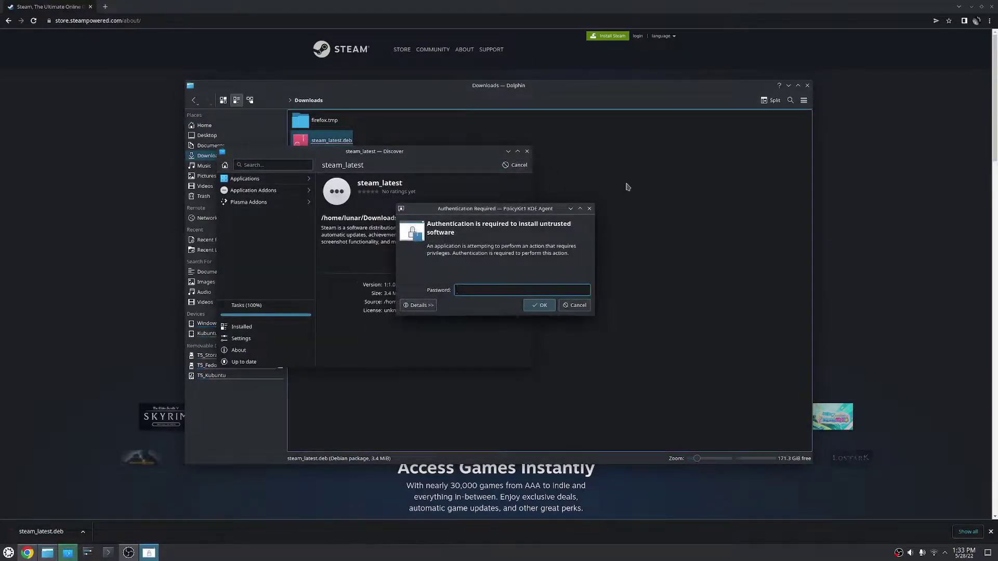
pyautogui.write('•')
pyautogui.press('Return')
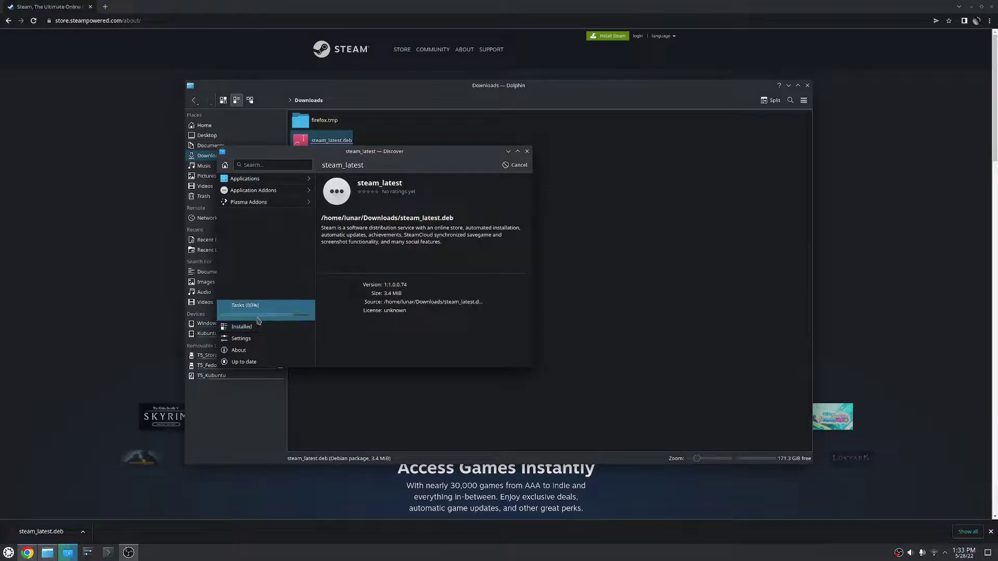
pyautogui.click(527, 152)
# Launch Steam from the Games section of the application launcher
pyautogui.click(8, 553)
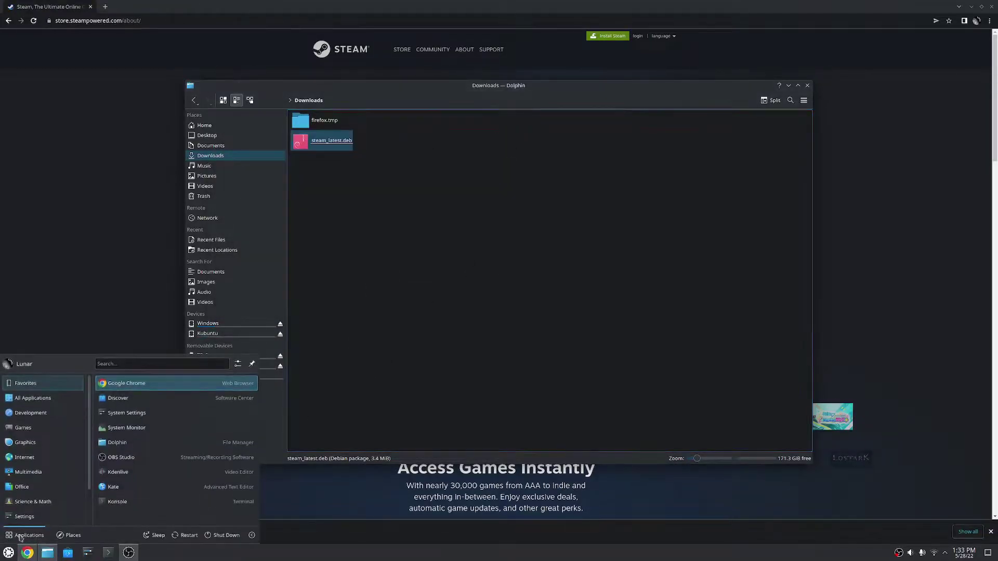
pyautogui.moveTo(42, 427)
pyautogui.click(124, 443)
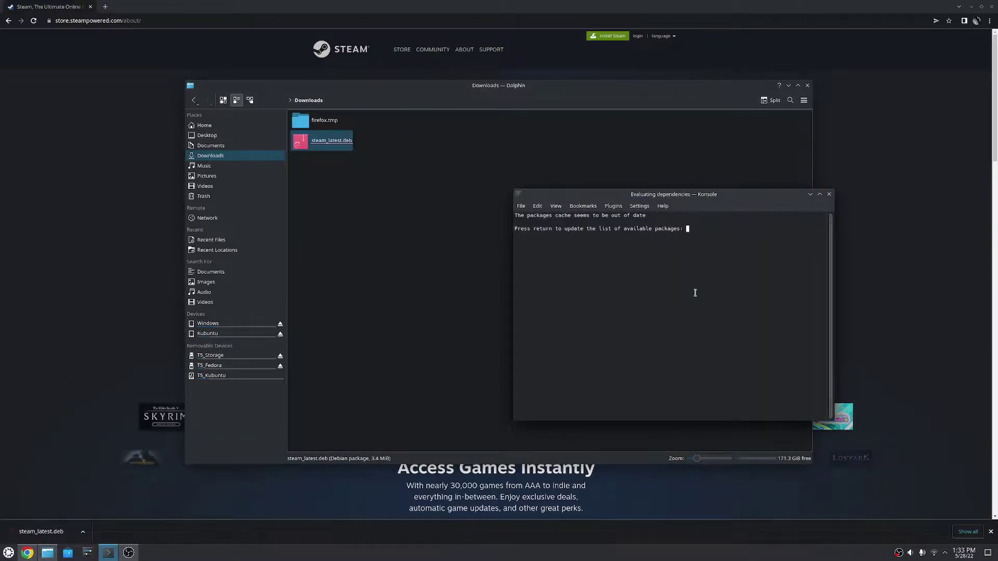
# Update the package list in Konsole, authorising steamdeps with the password
pyautogui.press('Return')
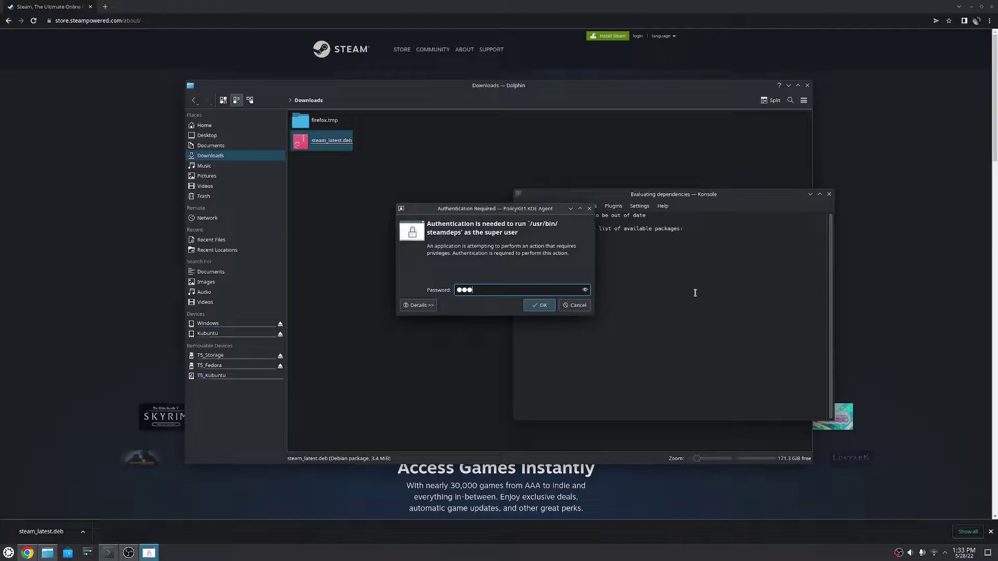
pyautogui.write('**********')
pyautogui.press('Return')
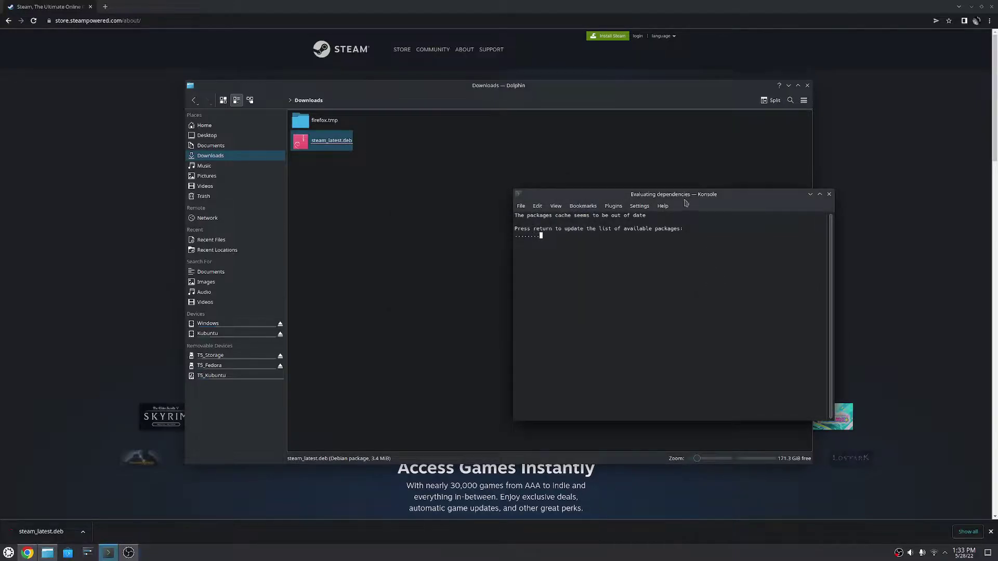
pyautogui.moveTo(678, 197); pyautogui.dragTo(521, 224)
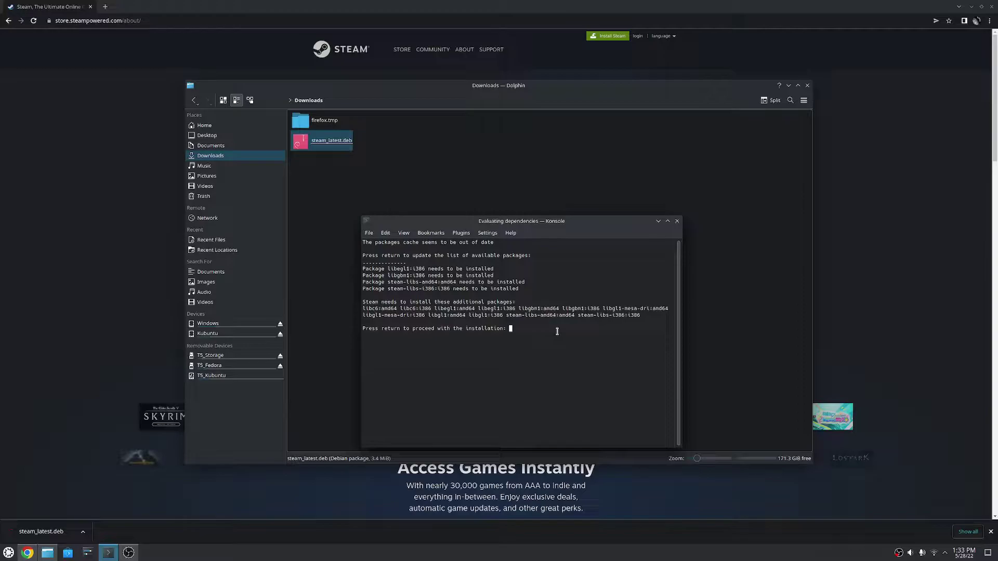
# Install Steam's additional dependency packages, confirming with y, then close Dolphin
pyautogui.press('Return')
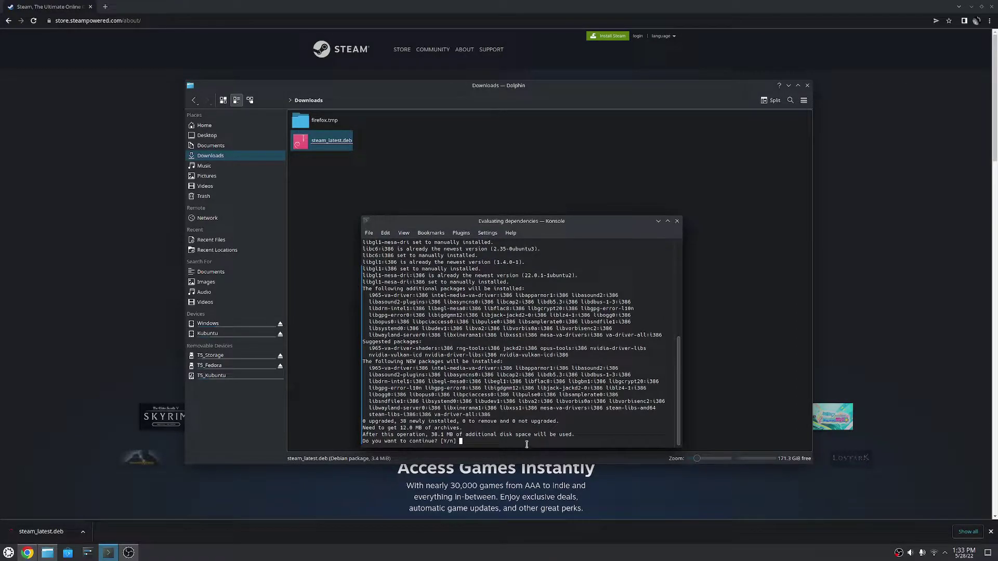
pyautogui.write('y')
pyautogui.press('Return')
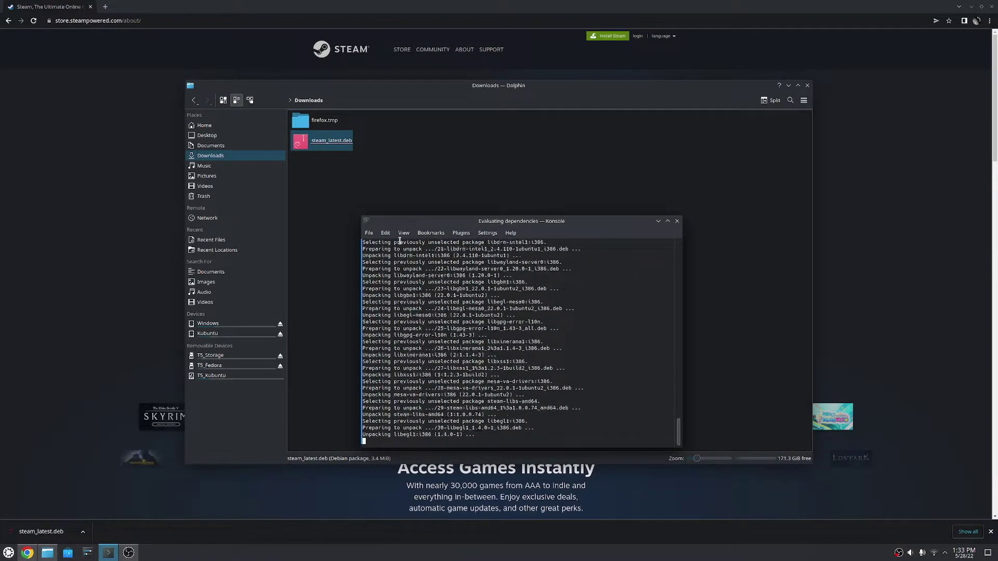
pyautogui.click(587, 368)
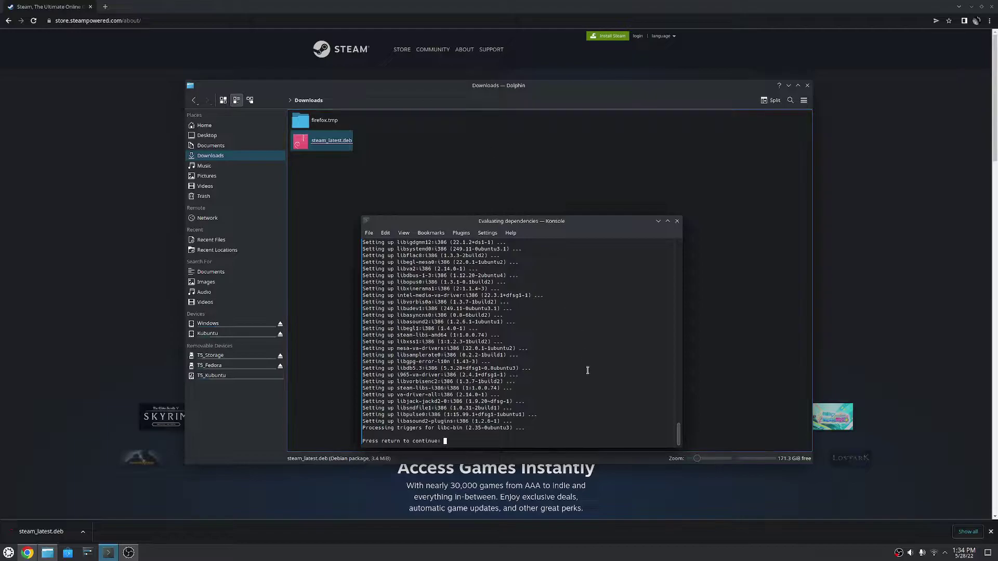
pyautogui.press('Return')
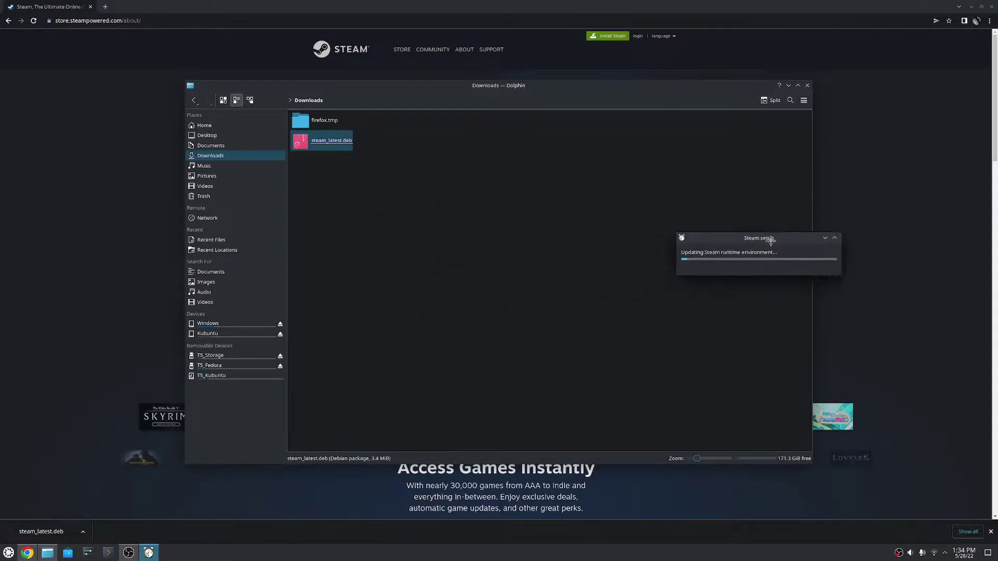
pyautogui.moveTo(517, 284); pyautogui.dragTo(775, 246)
pyautogui.click(807, 86)
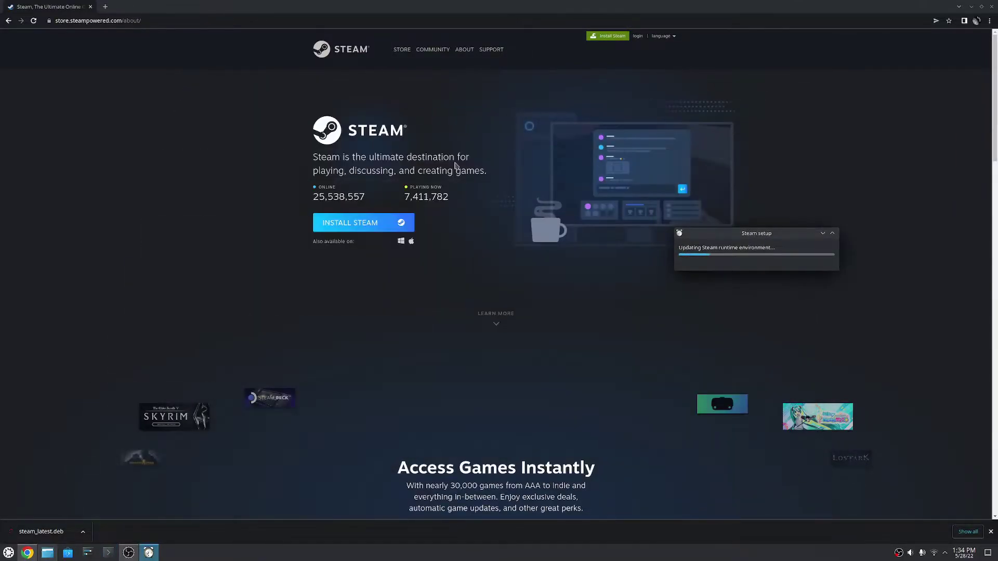
# Search for discord, download Discord's Linux deb package, and show Downloads in Dolphin
pyautogui.click(245, 19)
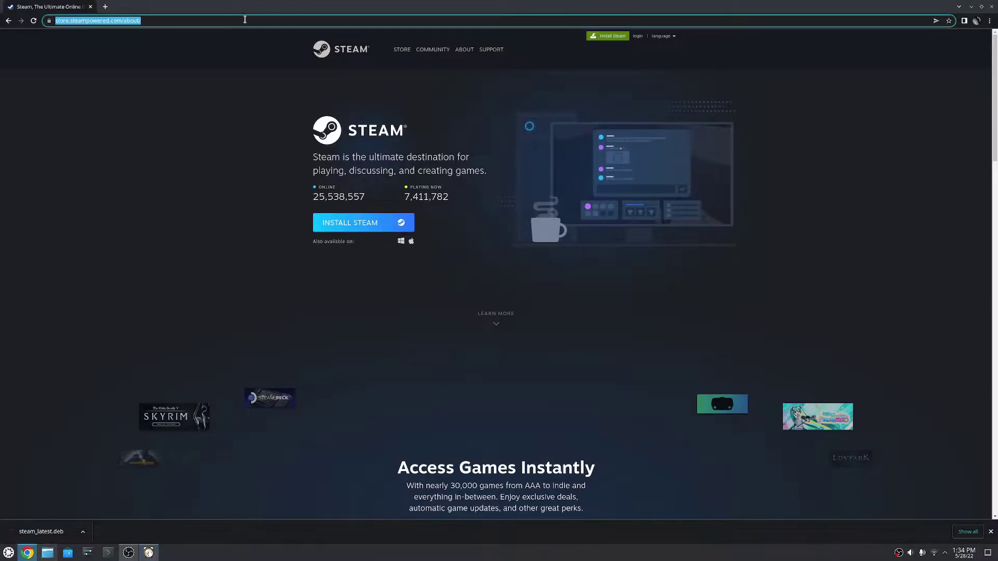
pyautogui.write('discord')
pyautogui.press('Return')
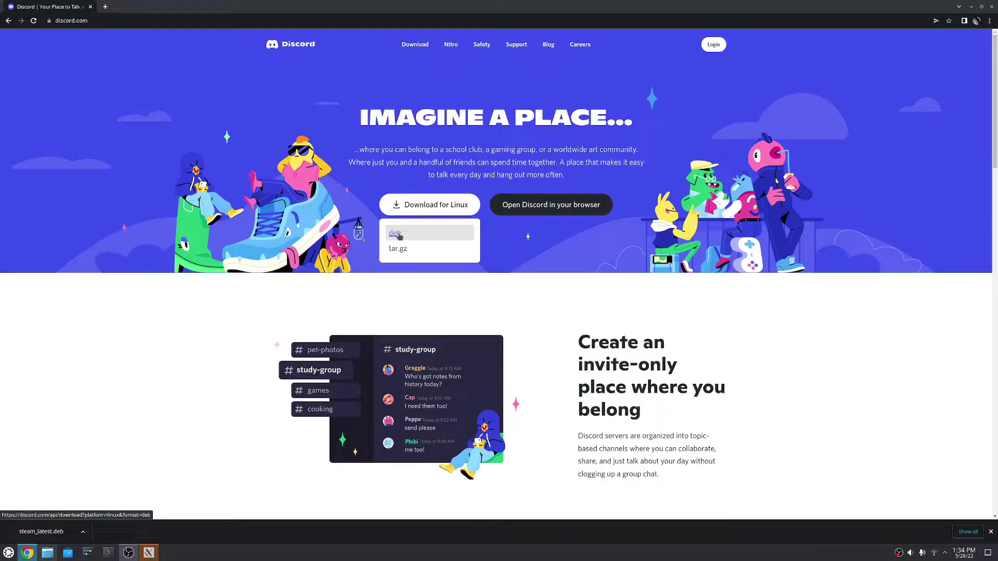
pyautogui.click(396, 233)
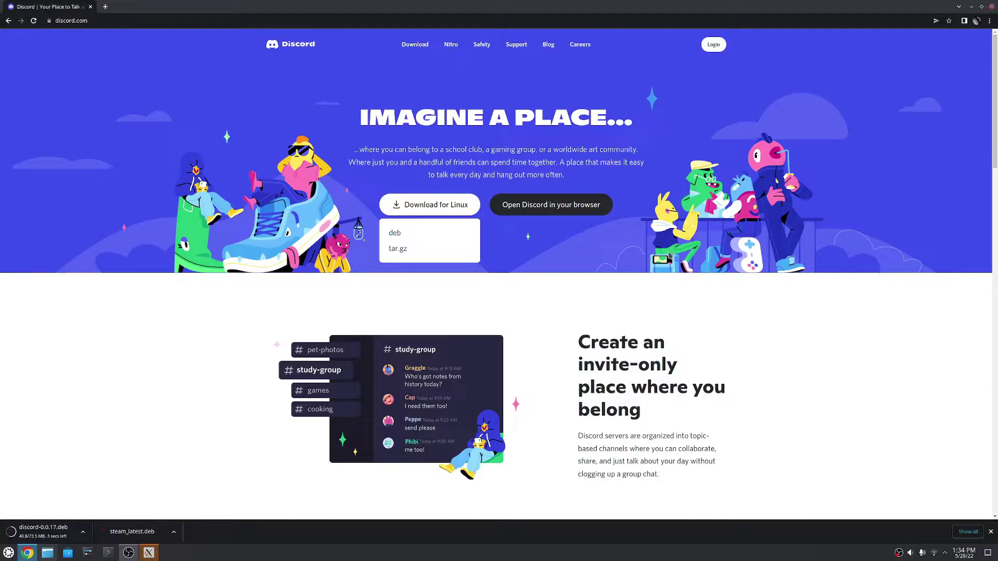
pyautogui.click(48, 553)
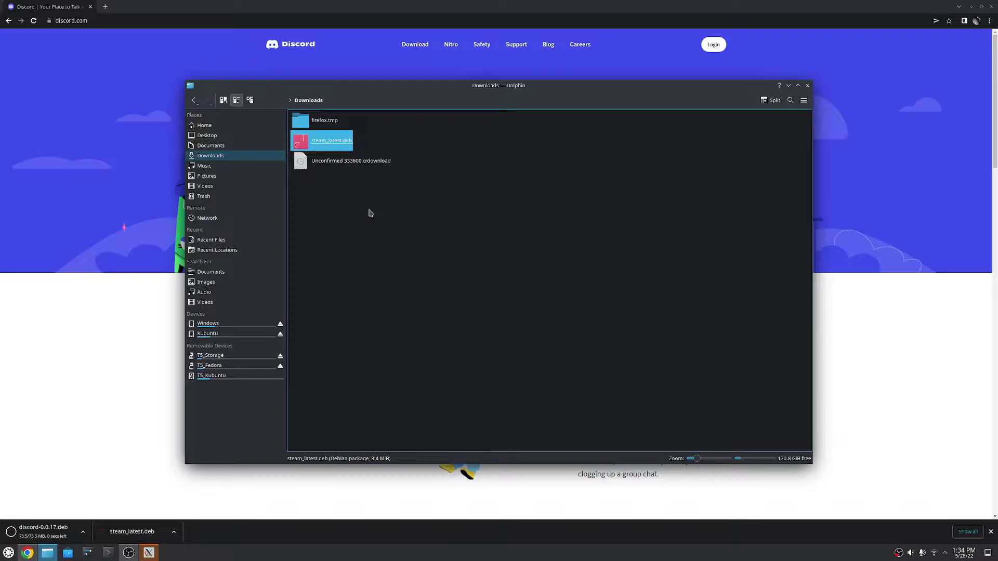
# Keep the discord-0.0.17.deb download and open it in Discover
pyautogui.click(156, 532)
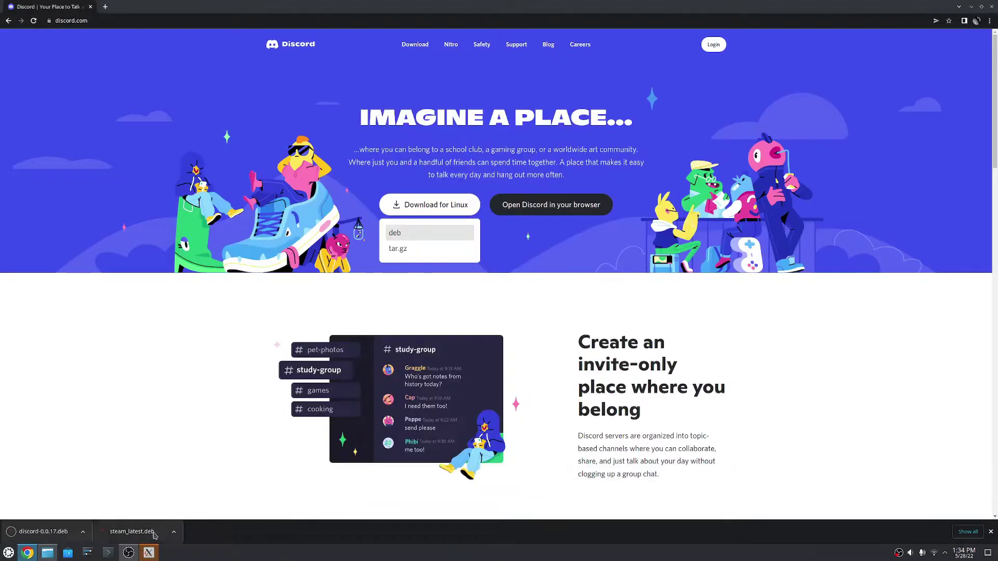
pyautogui.click(47, 553)
pyautogui.rightClick(323, 140)
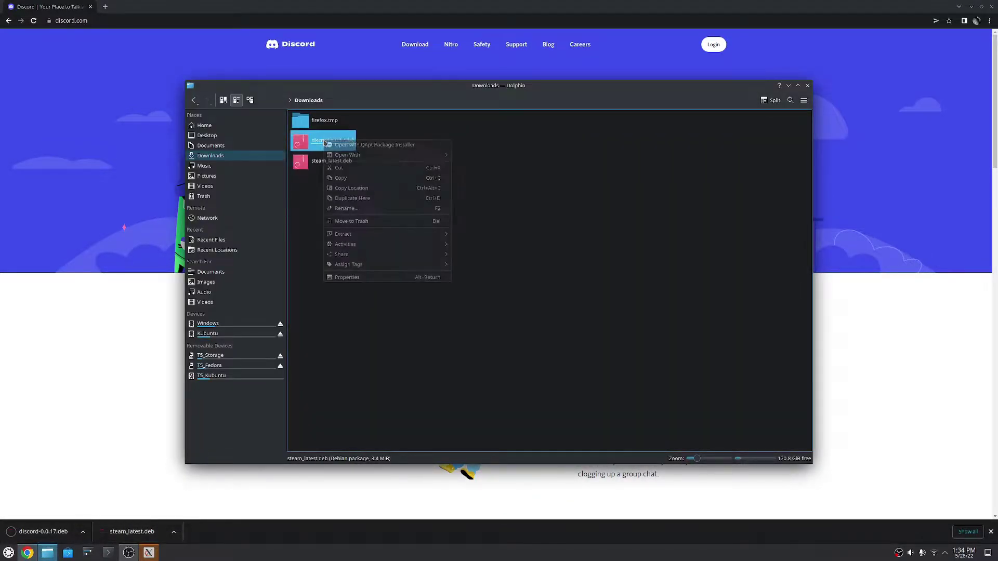
pyautogui.moveTo(416, 155)
pyautogui.click(503, 157)
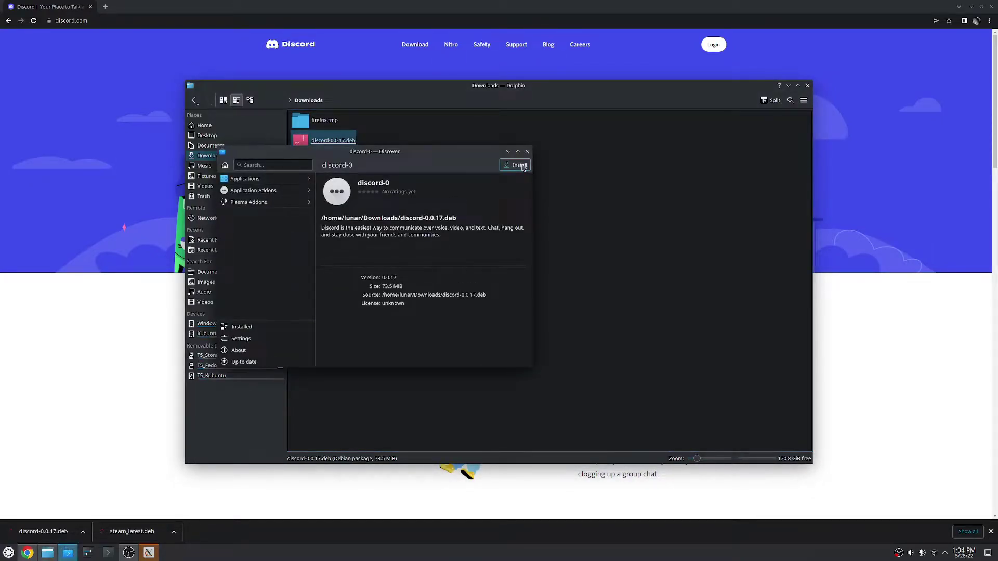
# Start installing the Discord package, authorising with the admin password
pyautogui.click(520, 165)
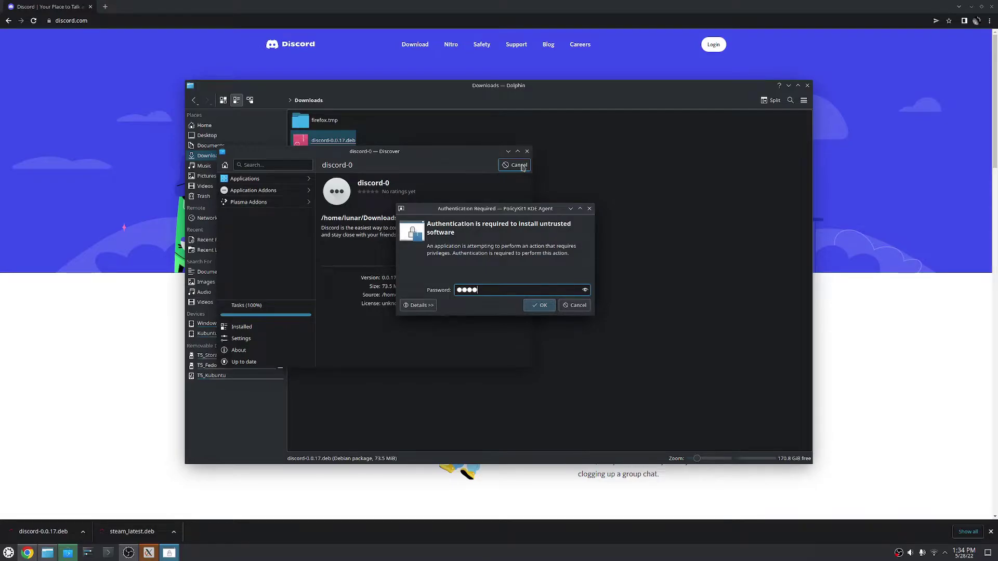
pyautogui.press('BackSpace')
pyautogui.press('BackSpace')
pyautogui.press('BackSpace')
pyautogui.press('BackSpace')
pyautogui.write('••••••')
pyautogui.press('Return')
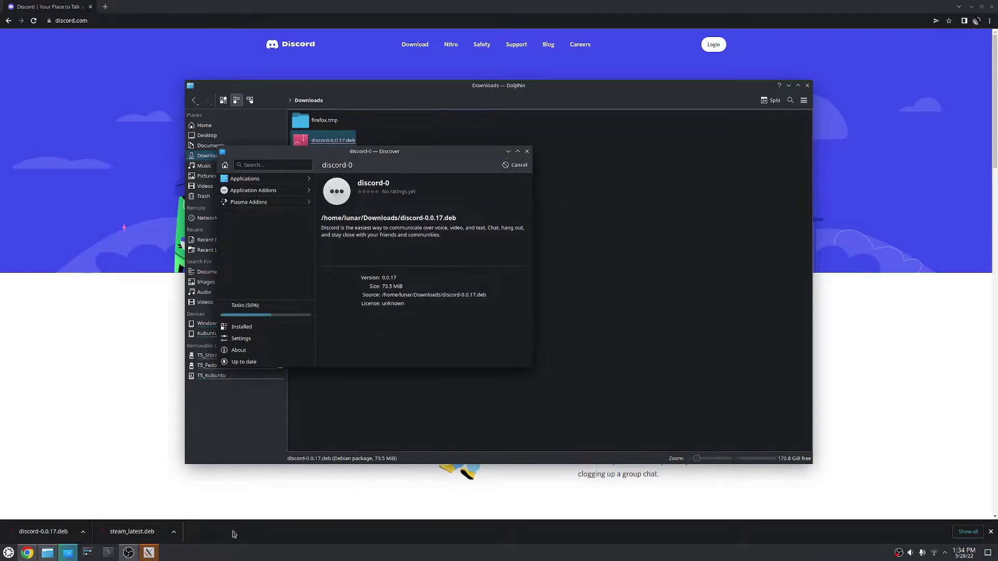
# Close Discover and launch Discord from the Internet menu
pyautogui.moveTo(138, 286); pyautogui.dragTo(675, 247)
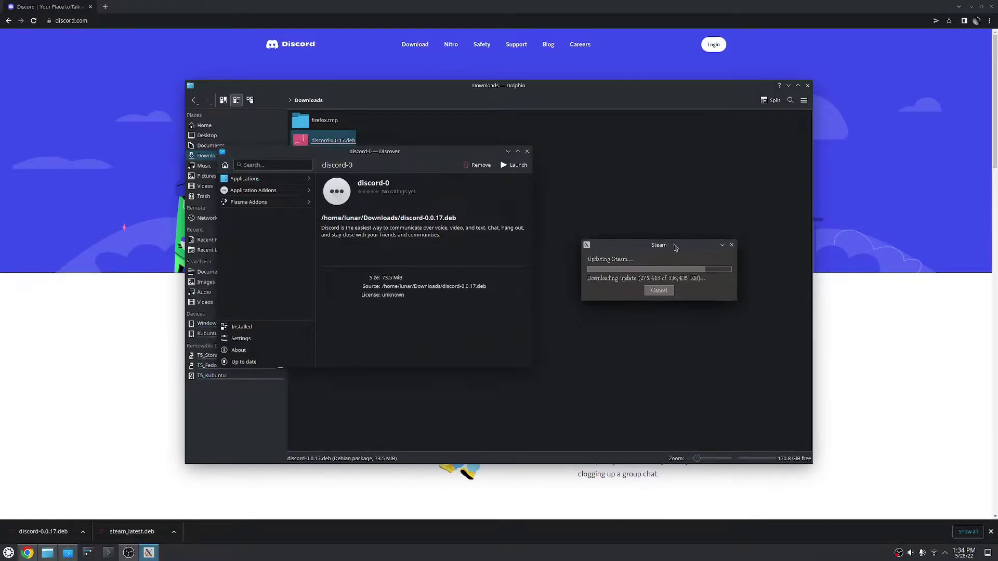
pyautogui.click(526, 151)
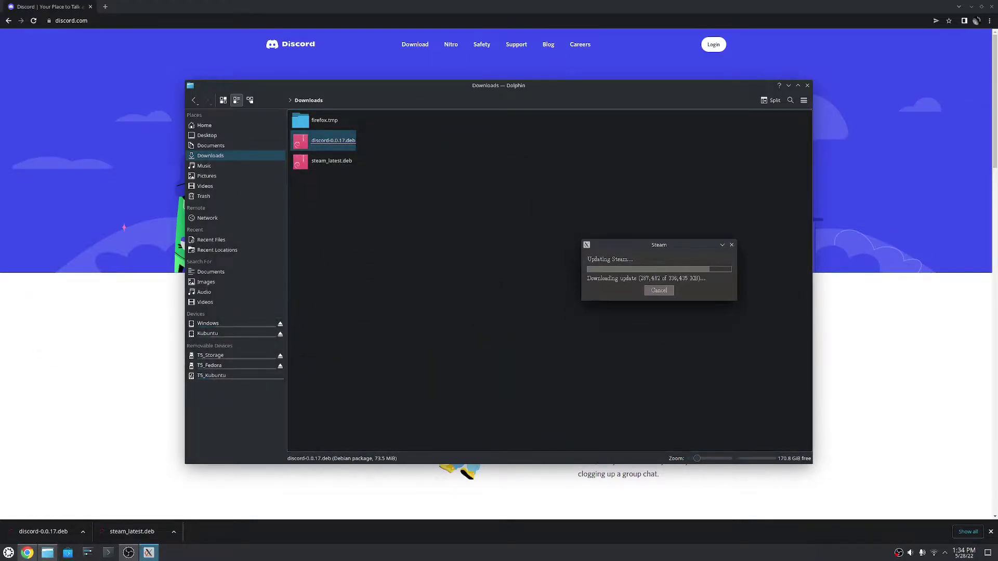
pyautogui.click(8, 552)
pyautogui.moveTo(24, 457)
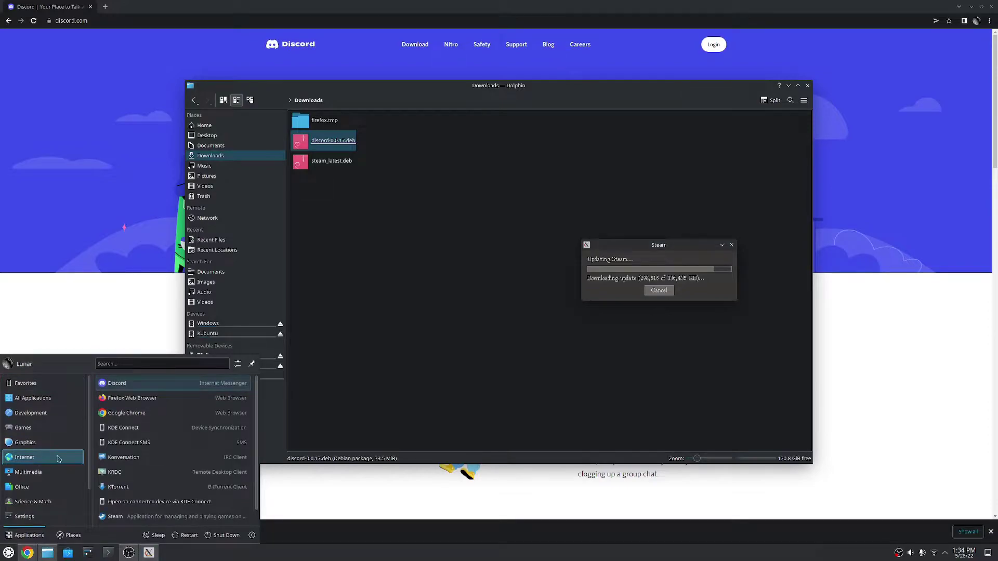
pyautogui.click(118, 383)
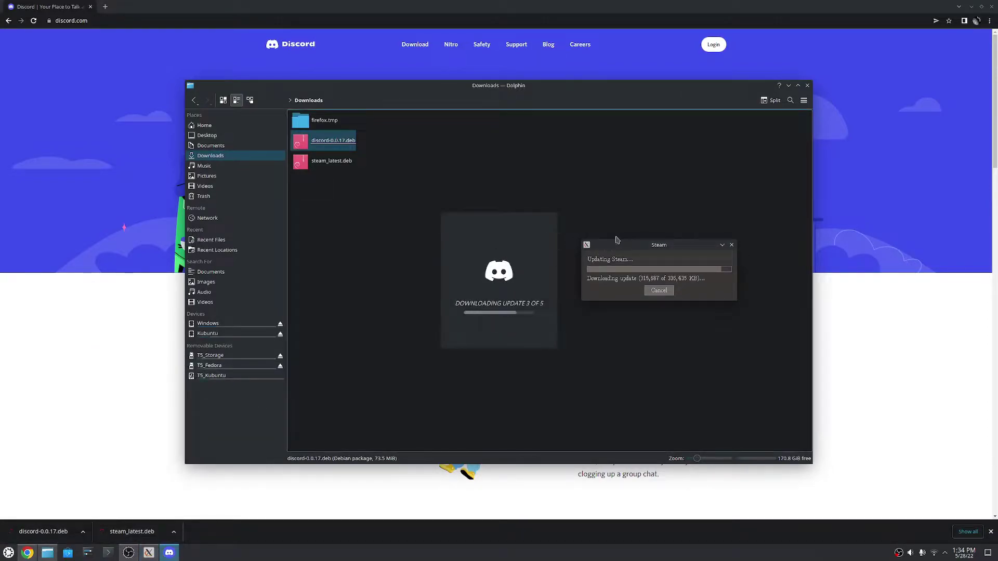
# Close Firefox and arrange the Discord login and Steam windows side by side
pyautogui.moveTo(617, 240); pyautogui.dragTo(720, 228)
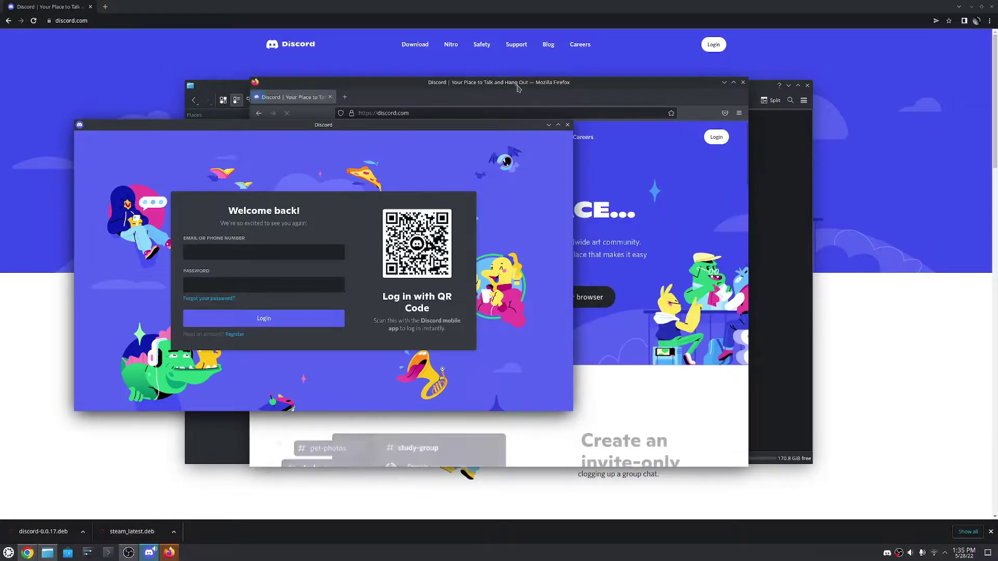
pyautogui.moveTo(517, 88); pyautogui.dragTo(539, 85)
pyautogui.click(765, 83)
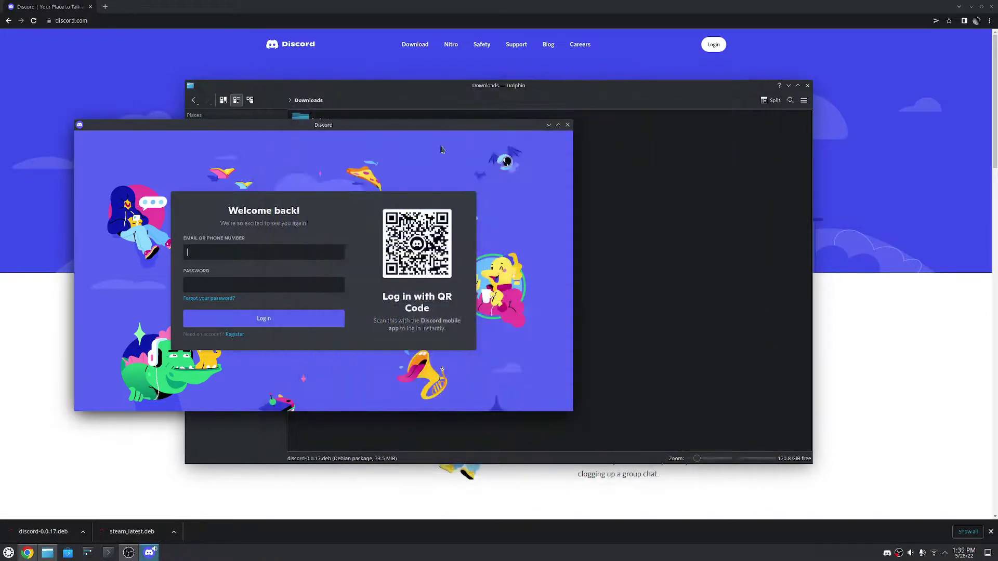
pyautogui.moveTo(364, 133); pyautogui.dragTo(325, 130)
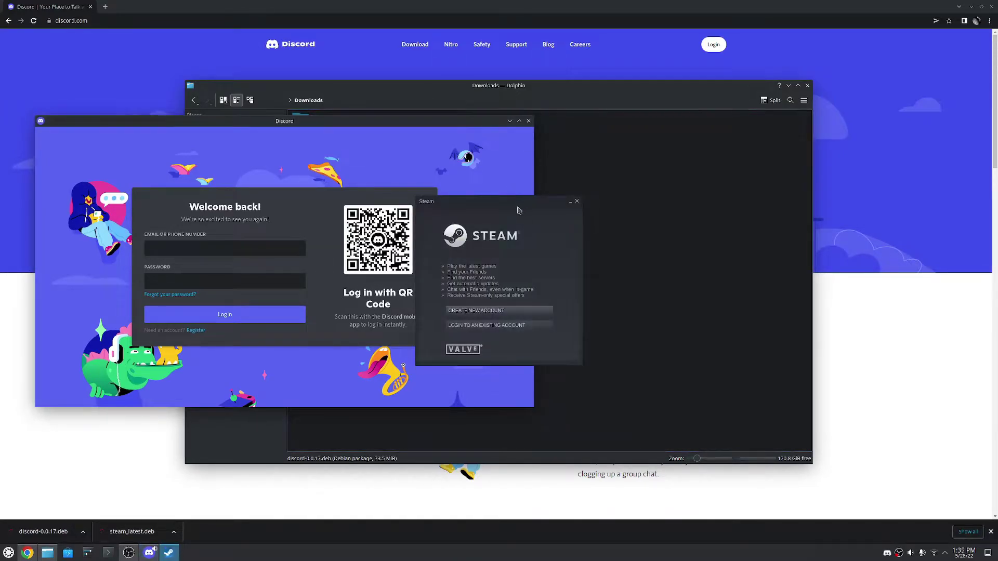
pyautogui.moveTo(518, 210); pyautogui.dragTo(727, 112)
# Load minecraft.net in Chrome, then minimise the browser
pyautogui.moveTo(425, 120); pyautogui.dragTo(496, 95)
pyautogui.click(266, 21)
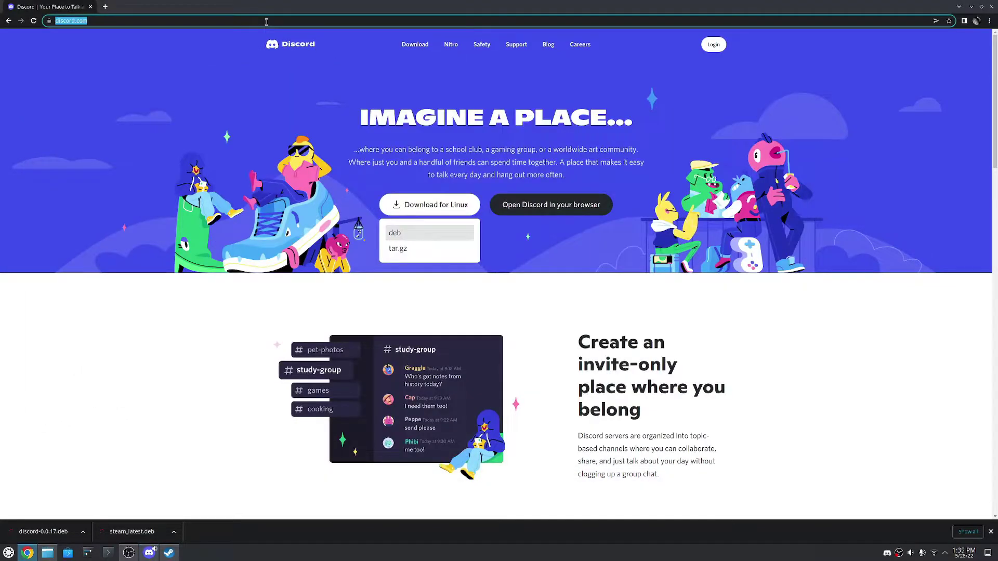
pyautogui.write('minecraft.net')
pyautogui.press('Return')
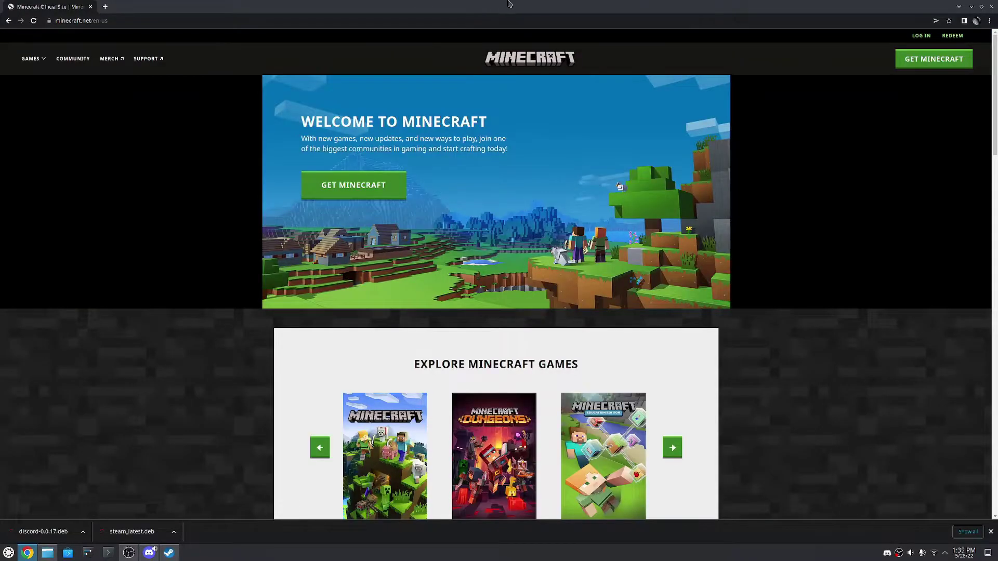
pyautogui.click(971, 6)
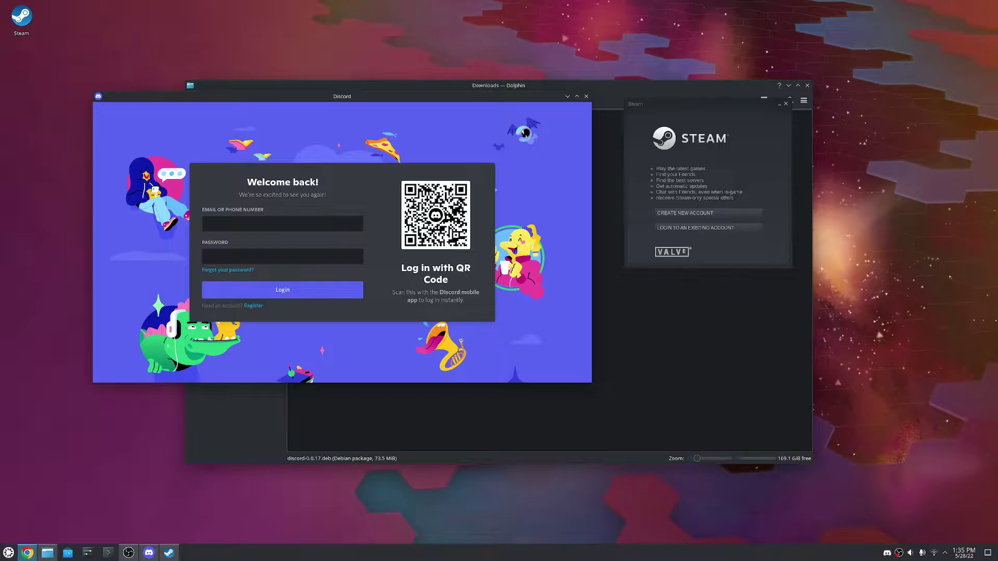
# Download and keep the Debian Minecraft.deb launcher, then bring Dolphin's Downloads folder forward
pyautogui.click(28, 552)
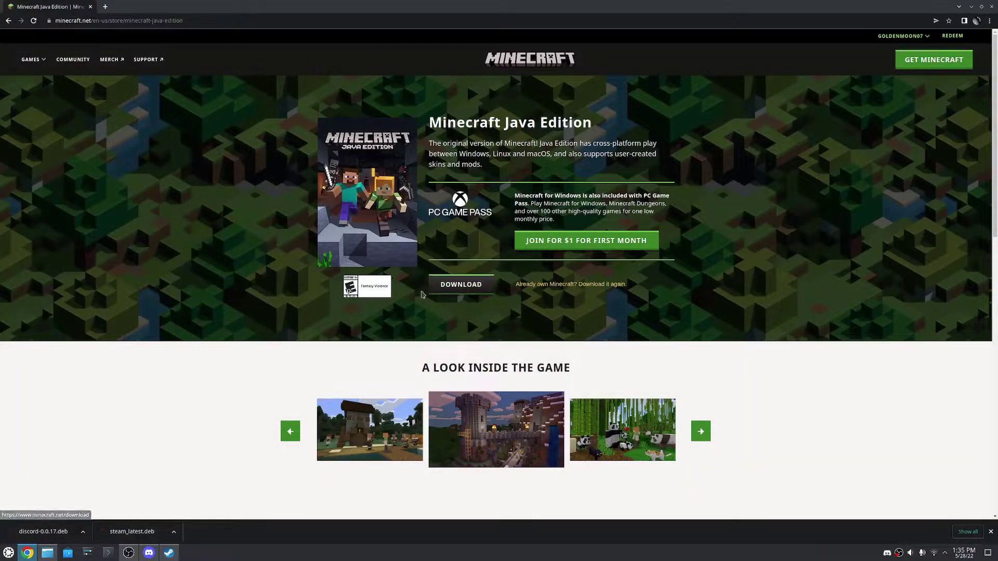
pyautogui.click(443, 292)
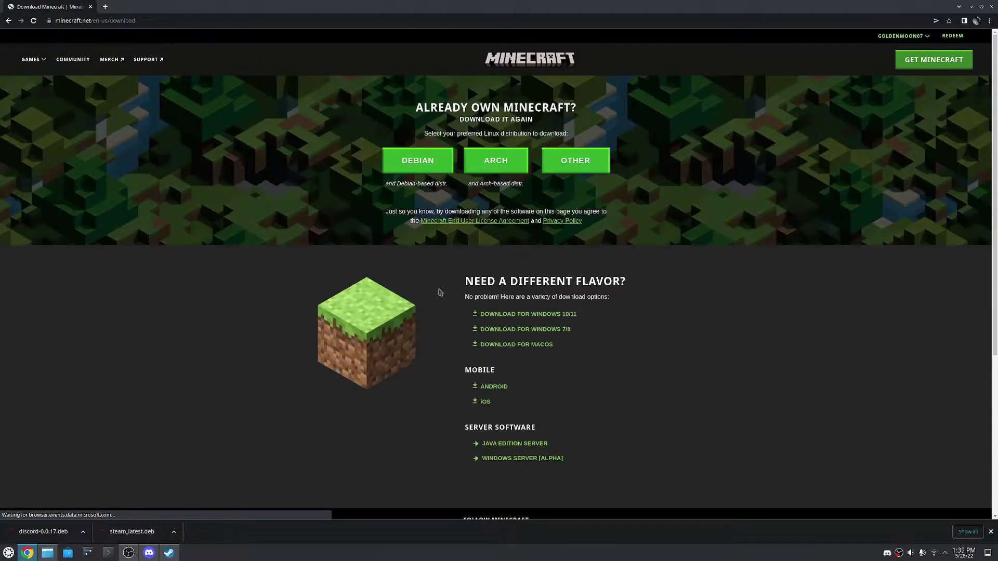
pyautogui.click(419, 156)
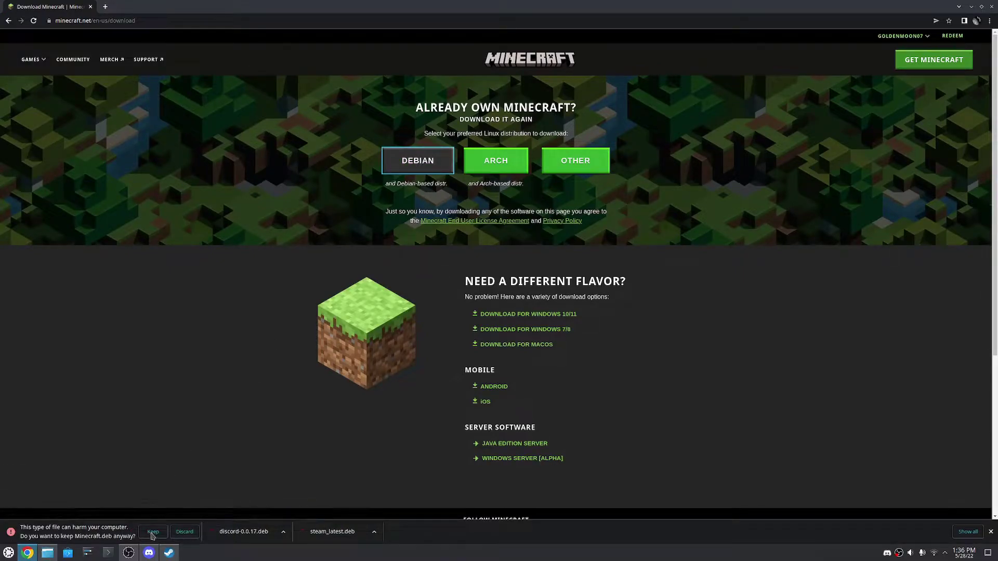
pyautogui.click(153, 532)
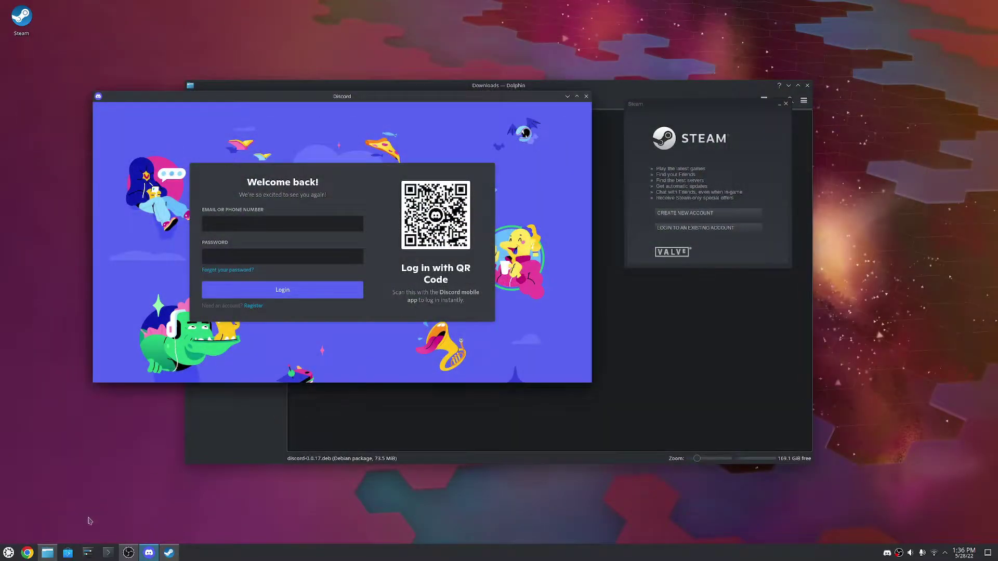
pyautogui.click(47, 553)
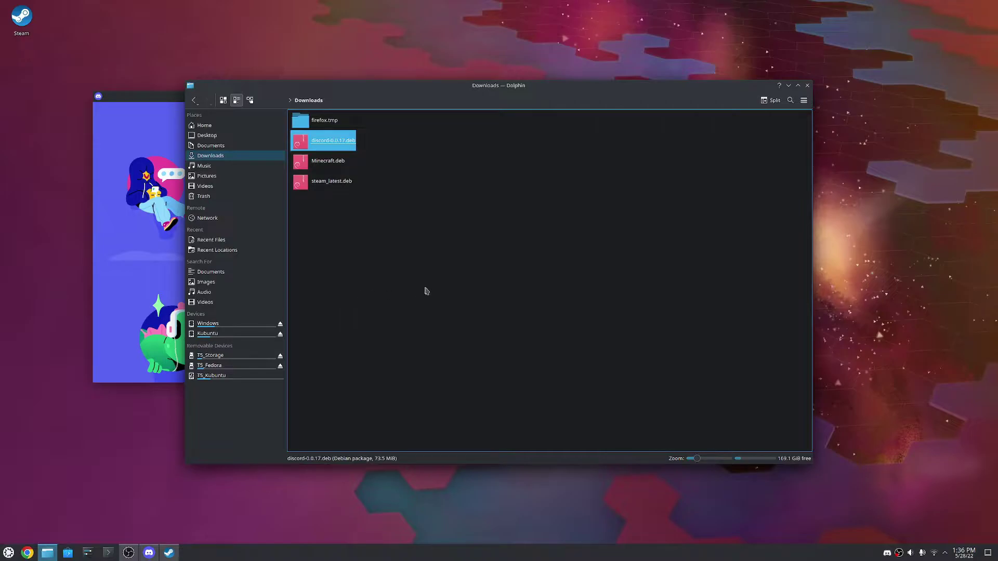
# Install Minecraft.deb through Discover, authorising with the admin password
pyautogui.click(333, 165)
pyautogui.rightClick(333, 164)
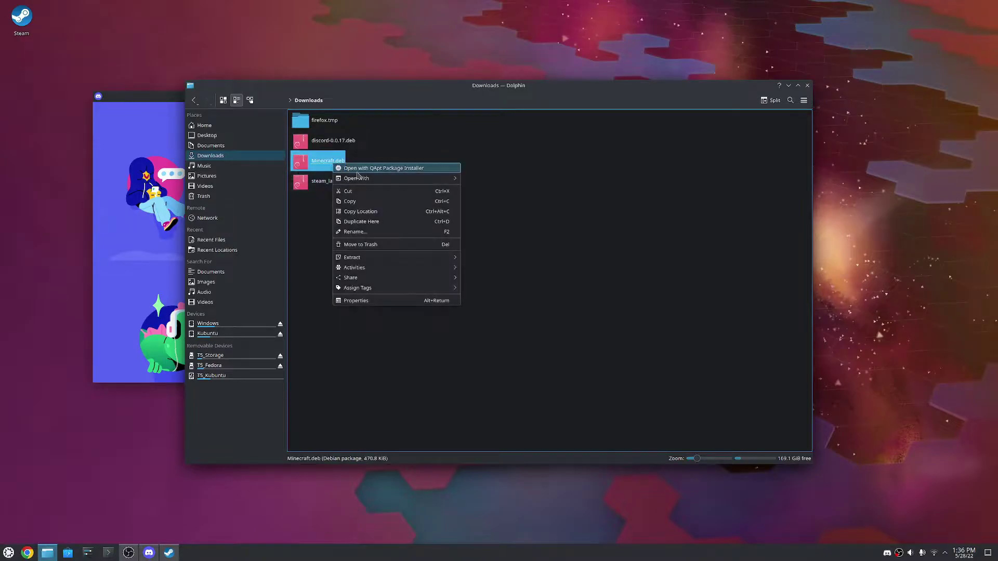
pyautogui.moveTo(358, 178)
pyautogui.click(478, 179)
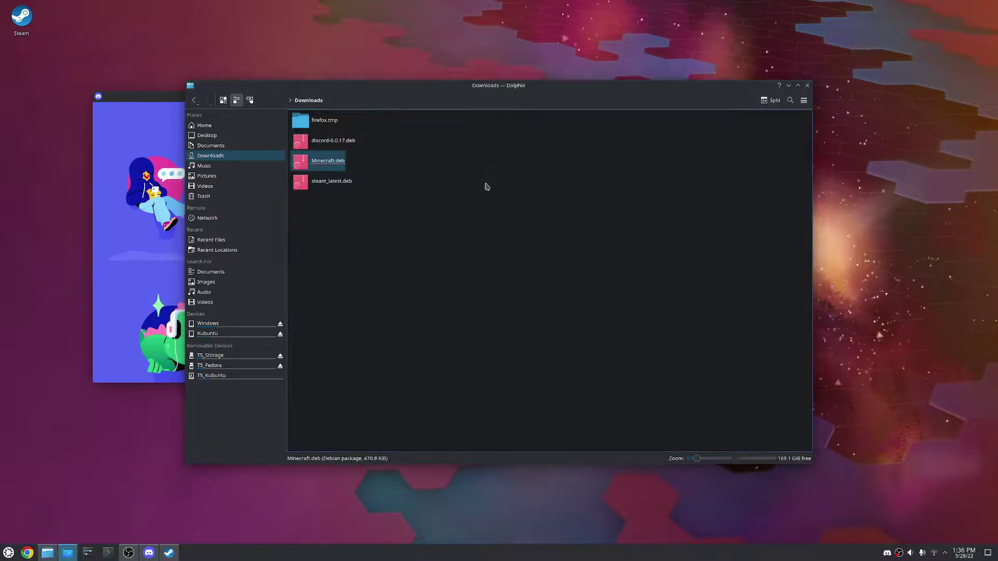
pyautogui.click(517, 165)
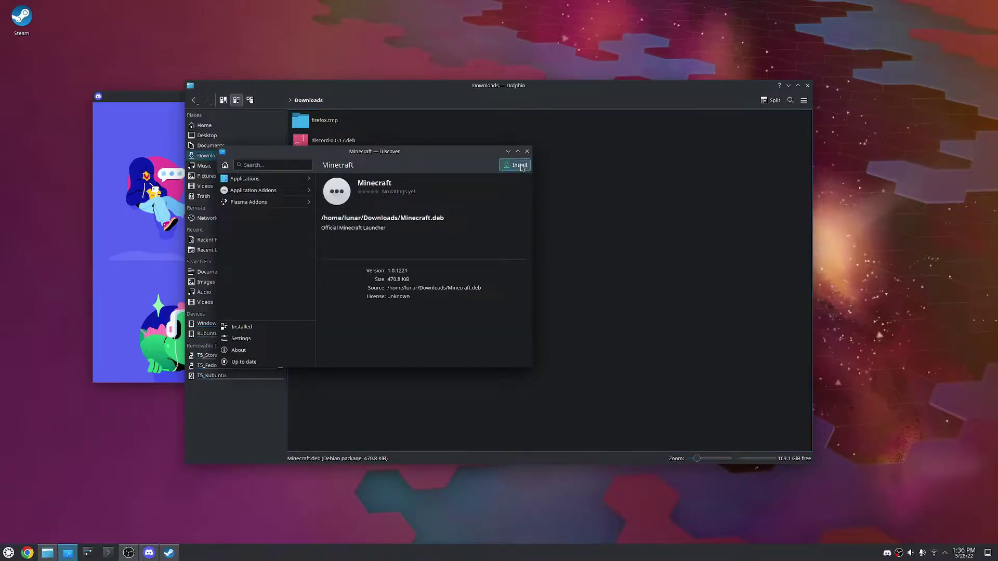
pyautogui.write('*********')
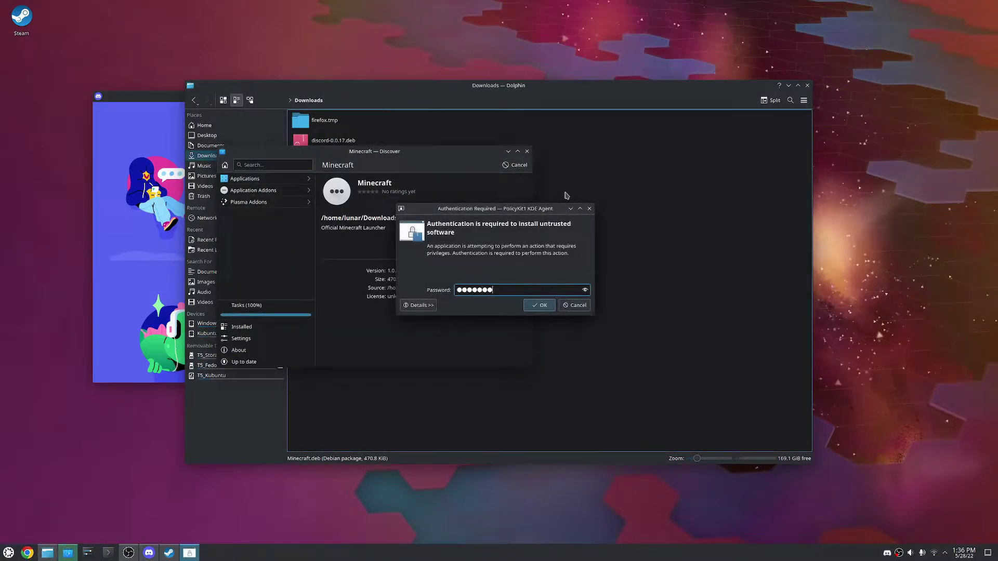
pyautogui.press('Return')
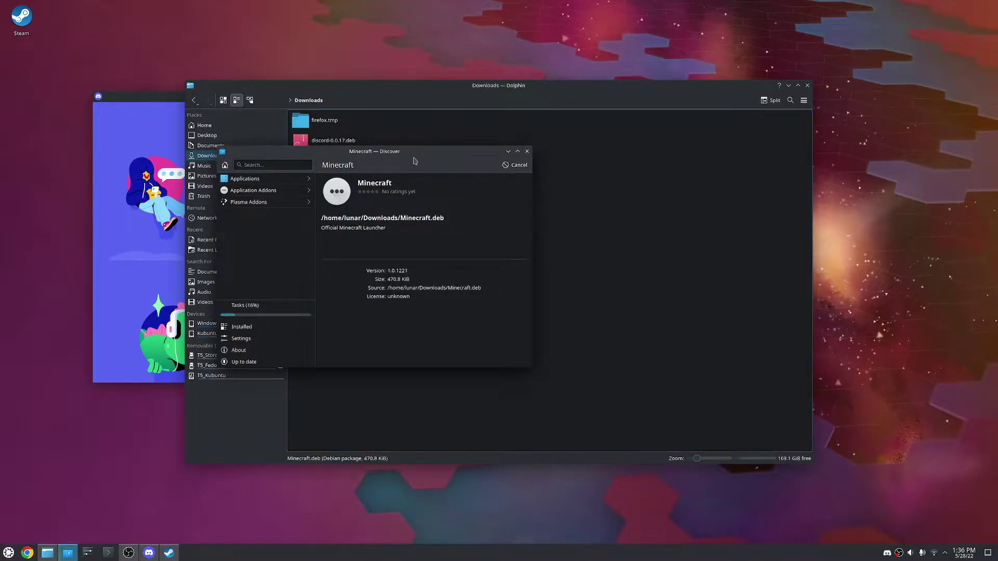
pyautogui.moveTo(405, 155); pyautogui.dragTo(630, 157)
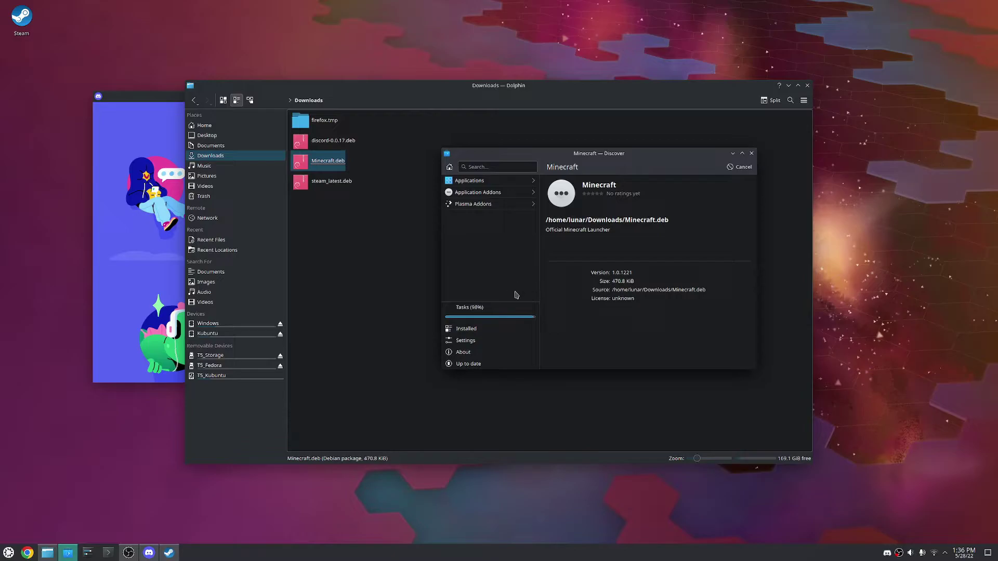
pyautogui.click(8, 553)
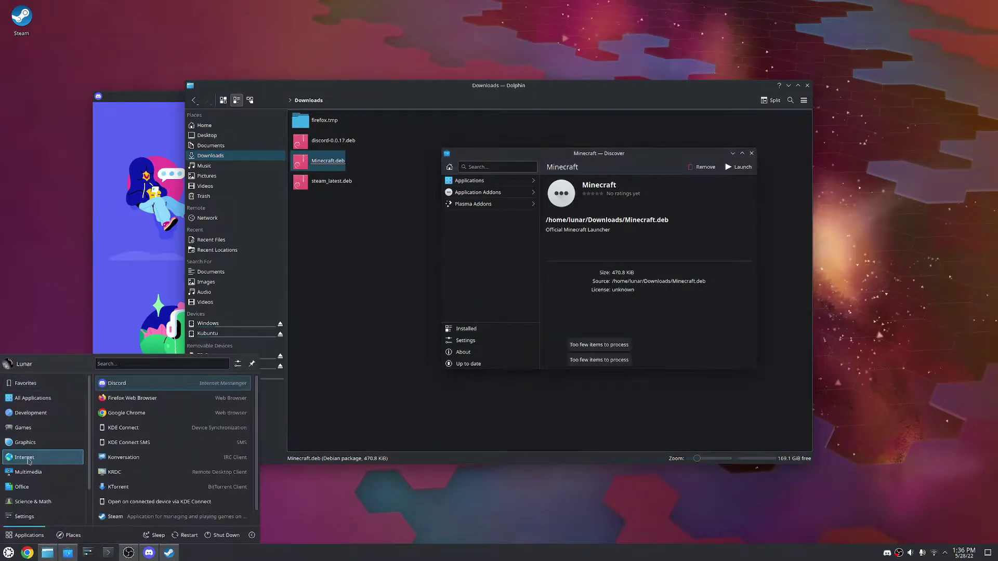
# Launch the Minecraft Launcher, close Dolphin, and move the updater dialog aside
pyautogui.scroll(-3, 31, 475)
pyautogui.scroll(3, 34, 469)
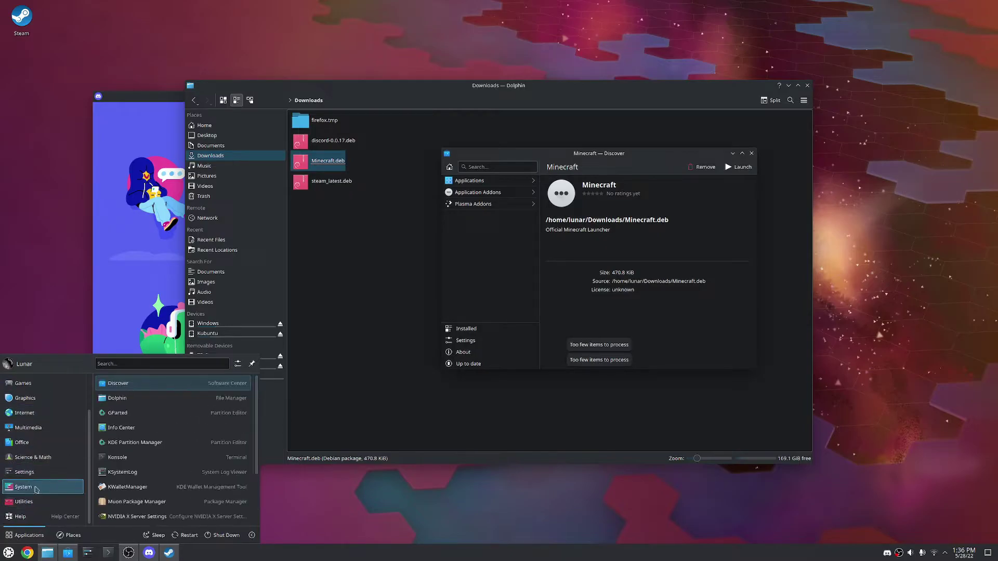
pyautogui.moveTo(31, 432)
pyautogui.click(131, 448)
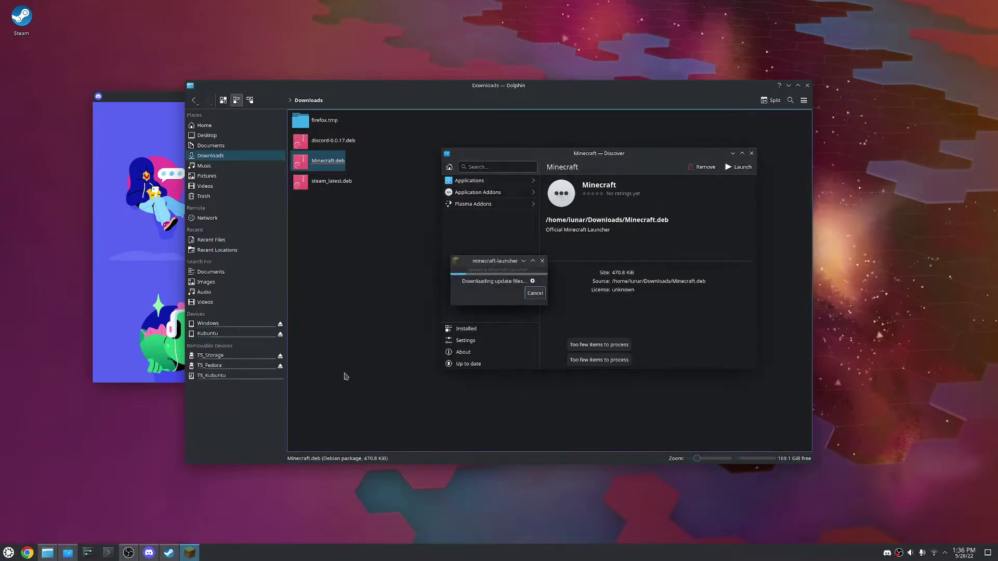
pyautogui.click(752, 154)
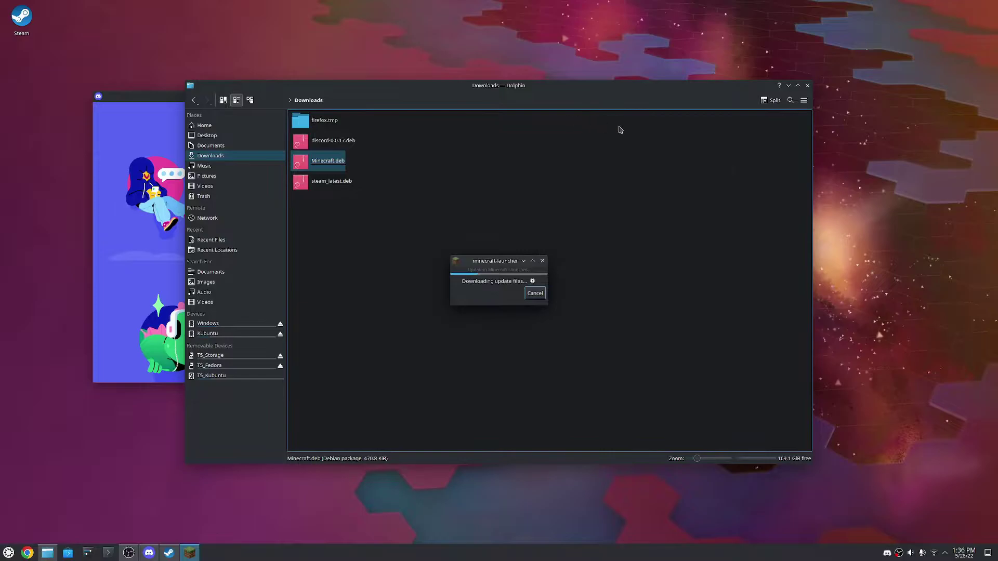
pyautogui.click(807, 86)
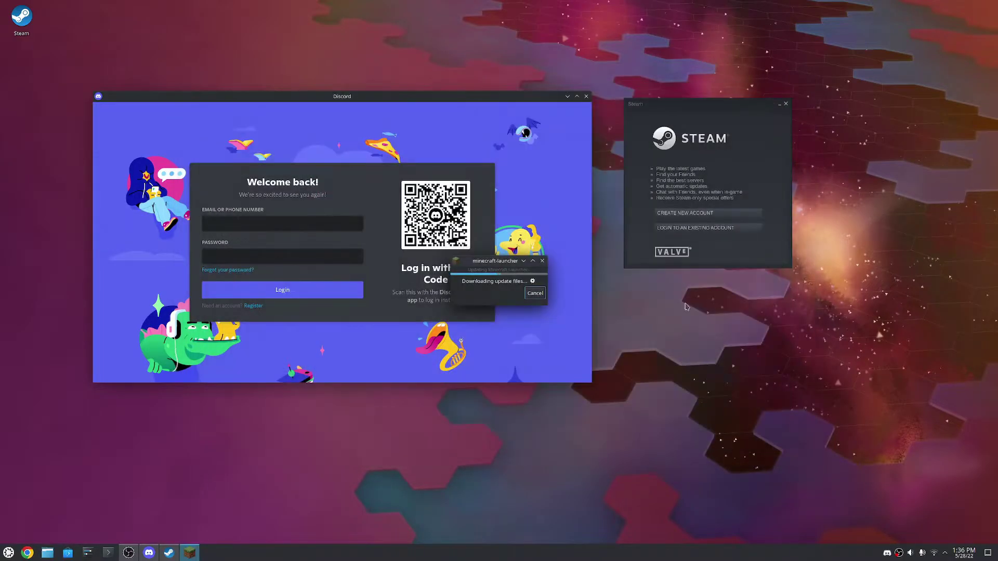
pyautogui.moveTo(500, 261); pyautogui.dragTo(718, 333)
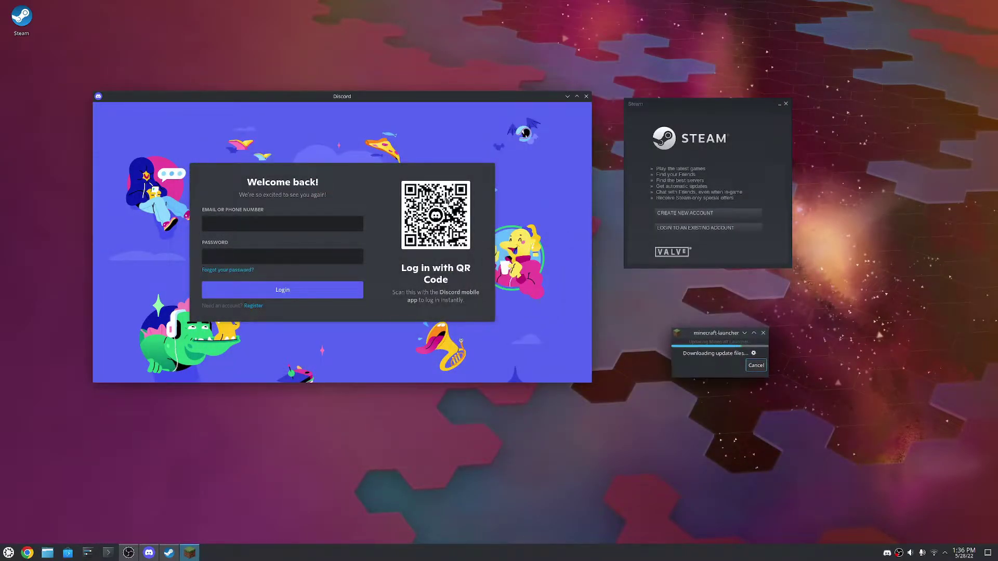
# Resize the Discord window and move it up
pyautogui.moveTo(592, 383); pyautogui.dragTo(441, 255)
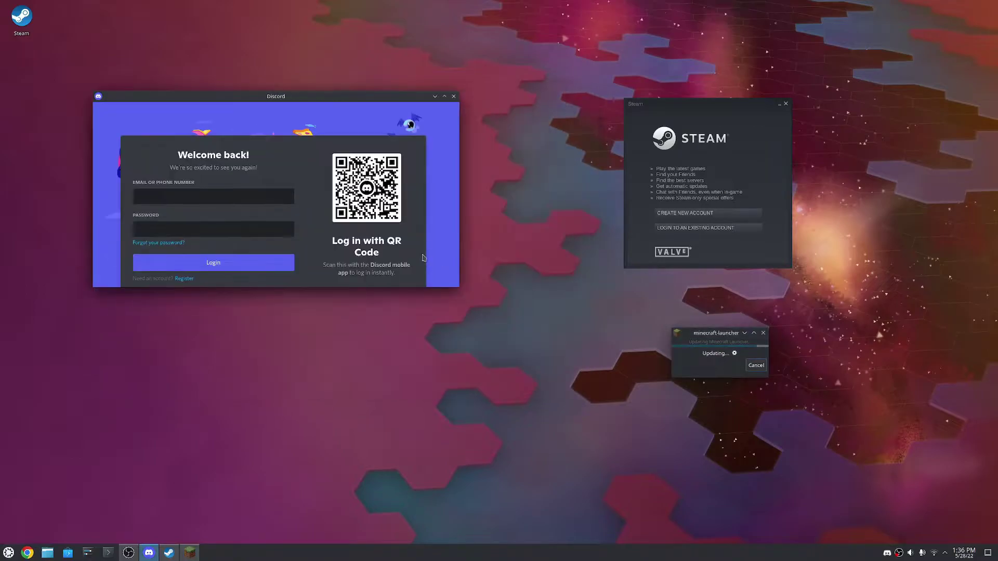
pyautogui.moveTo(333, 98); pyautogui.dragTo(330, 55)
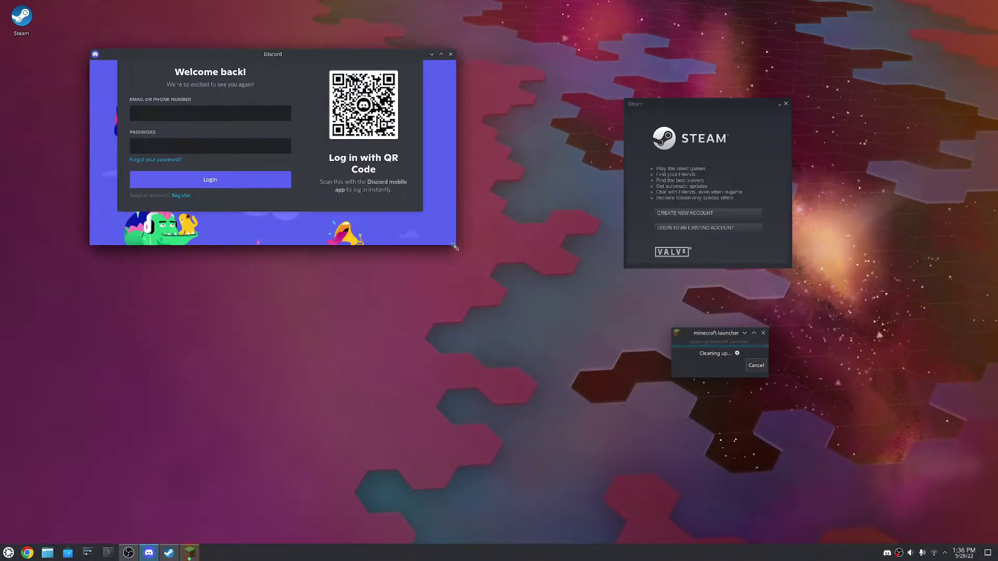
pyautogui.moveTo(462, 248); pyautogui.dragTo(493, 272)
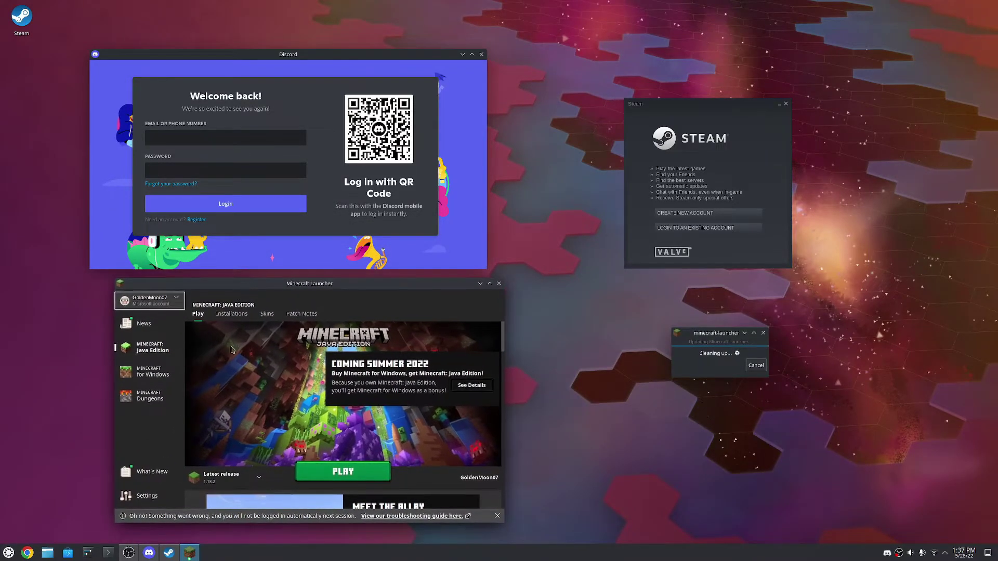
# Close the stuck launcher updater and relaunch Minecraft Launcher from the Games menu
pyautogui.click(688, 351)
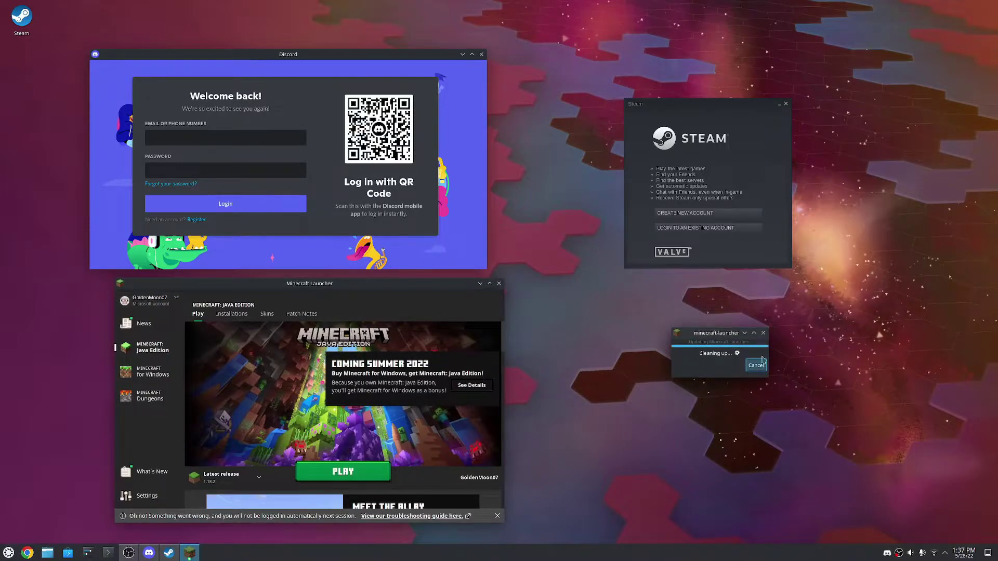
pyautogui.click(763, 332)
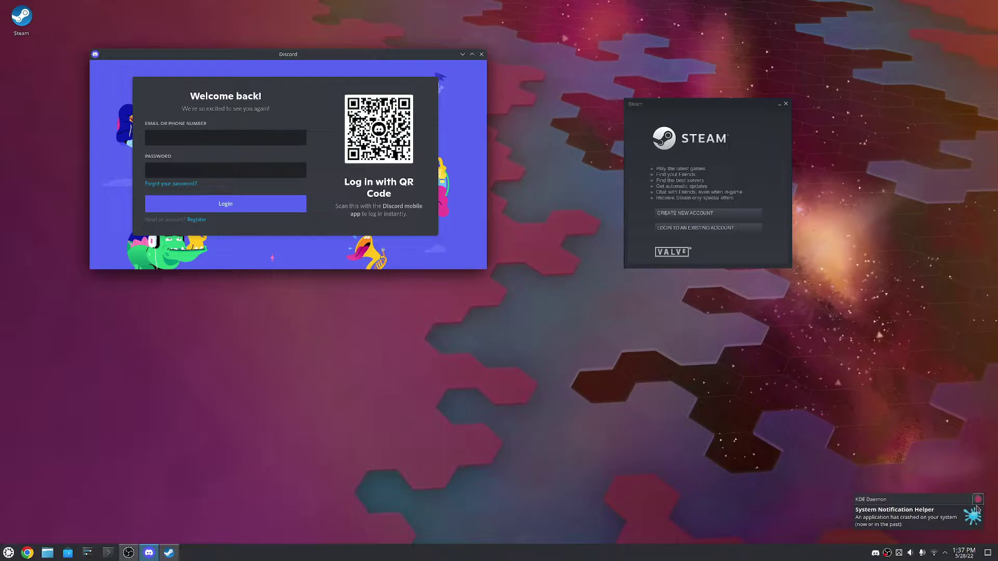
pyautogui.click(8, 552)
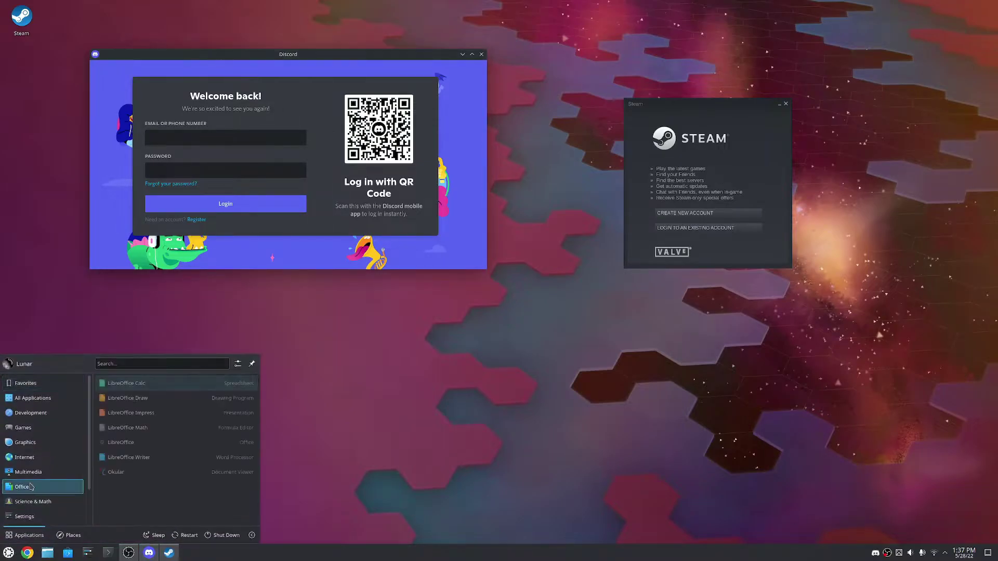
pyautogui.moveTo(23, 427)
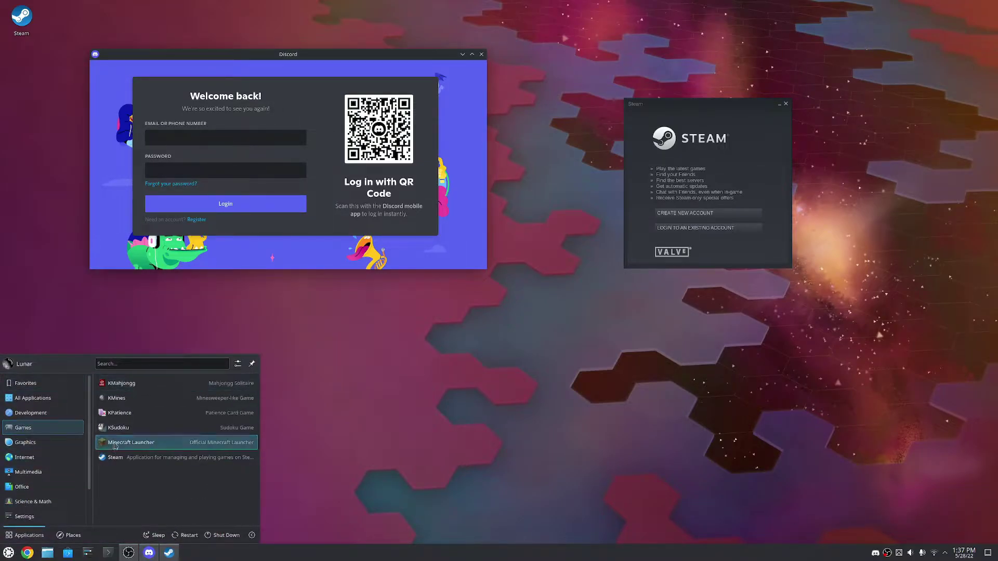
pyautogui.click(135, 442)
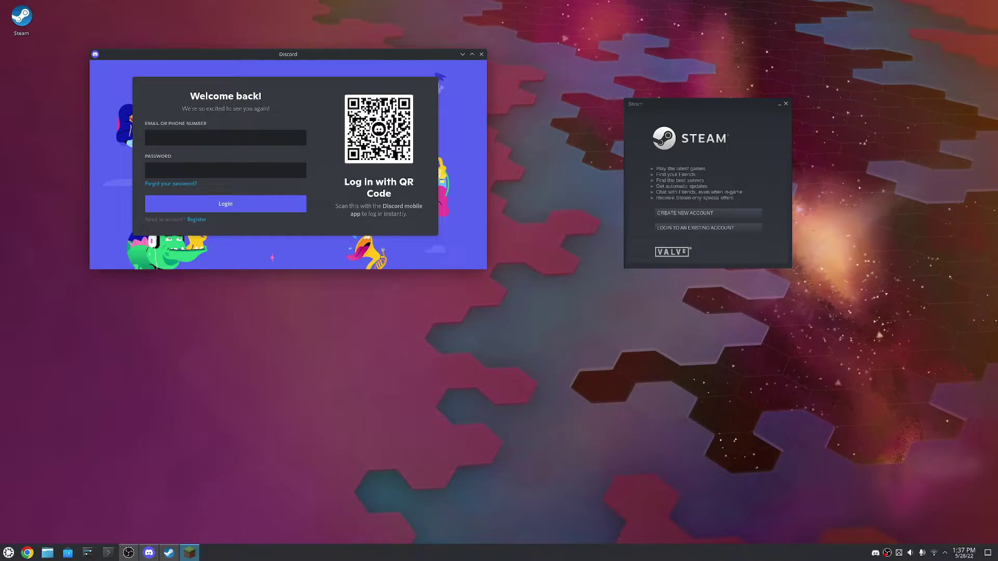
# Go back from the failed login error and close the Minecraft Launcher window
pyautogui.moveTo(233, 423); pyautogui.dragTo(390, 202)
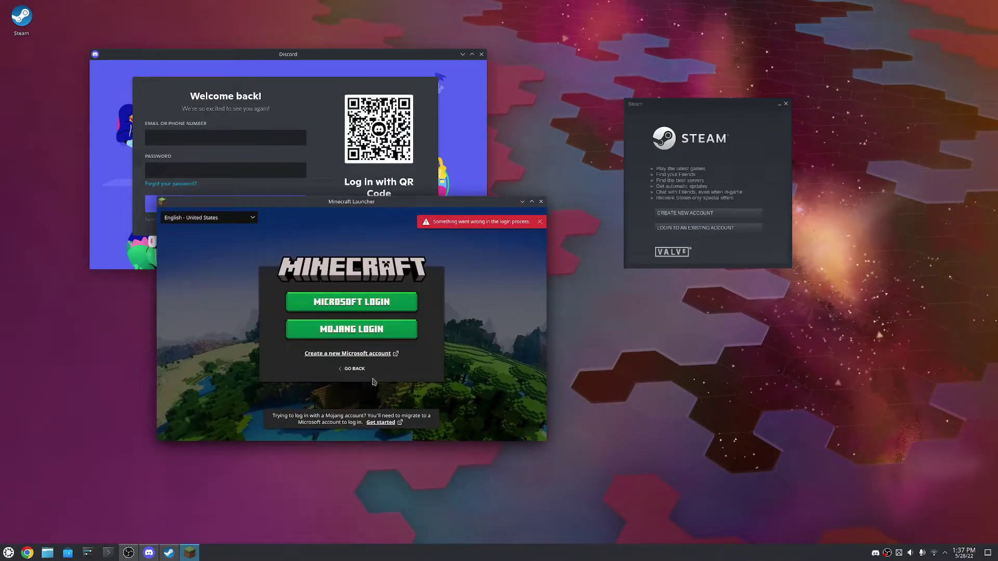
pyautogui.click(350, 371)
pyautogui.click(419, 325)
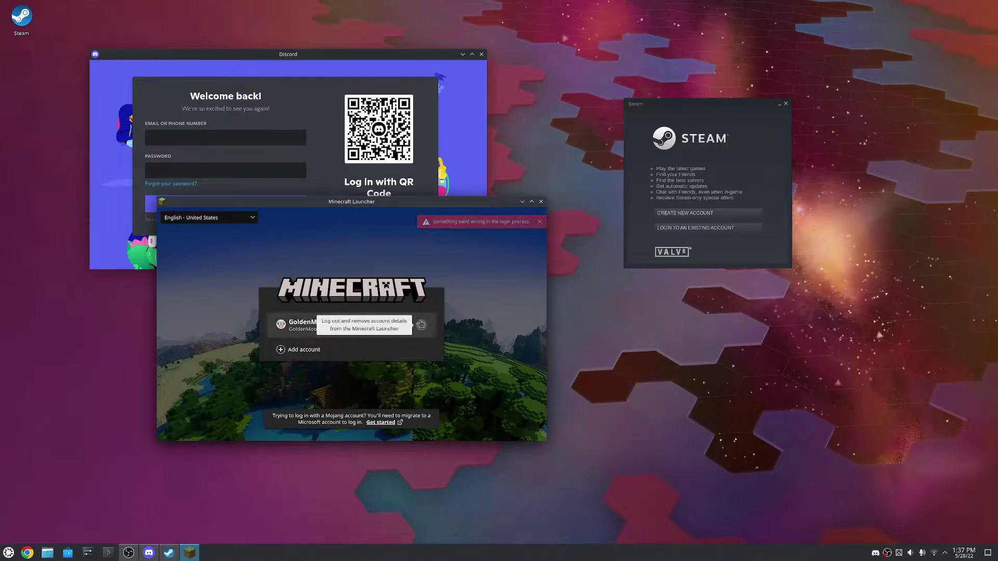
pyautogui.click(541, 202)
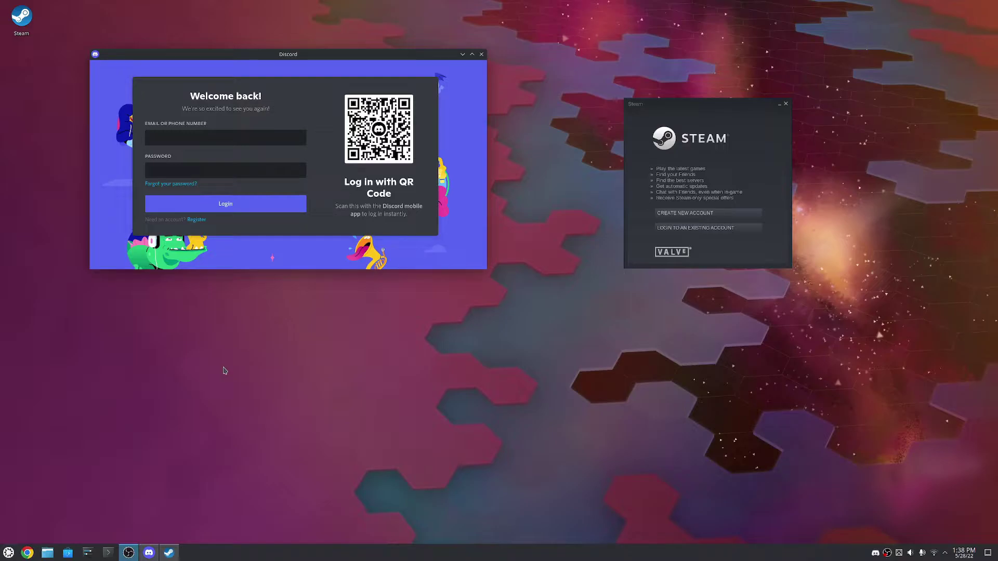
# In a terminal, run 'sudo apt-get install seahorse' and enter the administrator password
pyautogui.click(107, 553)
pyautogui.write('sudo apt-')
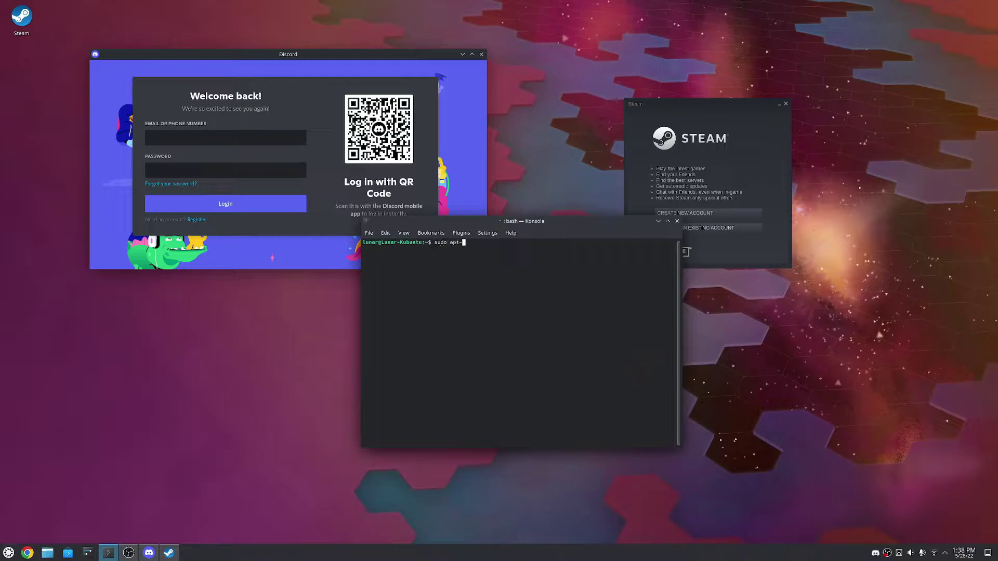
pyautogui.write('get install seahorse')
pyautogui.press('Return')
pyautogui.press('Return')
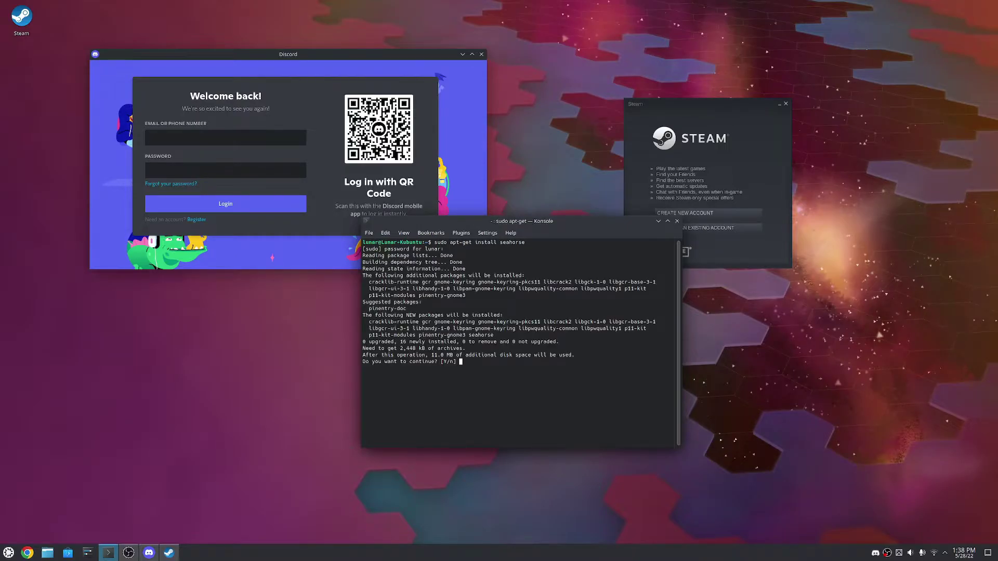
pyautogui.press('Return')
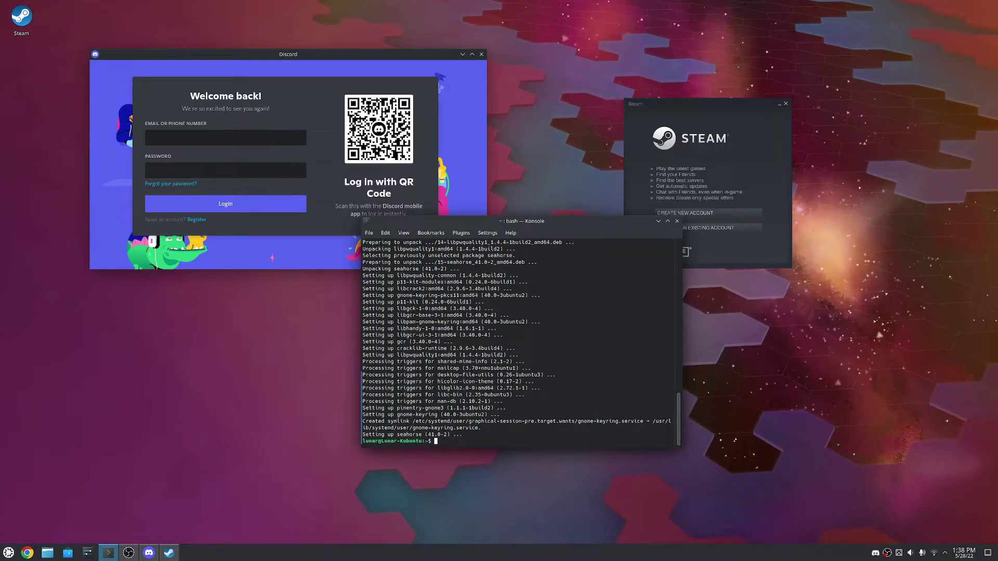
# Close the terminal with 'exit' and scroll through the application menu
pyautogui.write('exit')
pyautogui.press('Return')
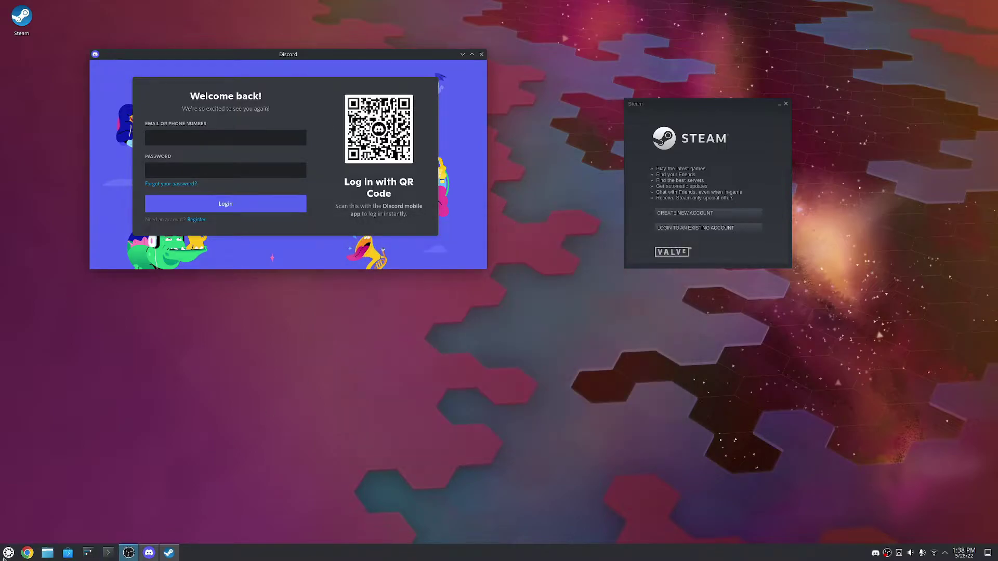
pyautogui.click(9, 553)
pyautogui.moveTo(34, 461)
pyautogui.scroll(-2, 33, 466)
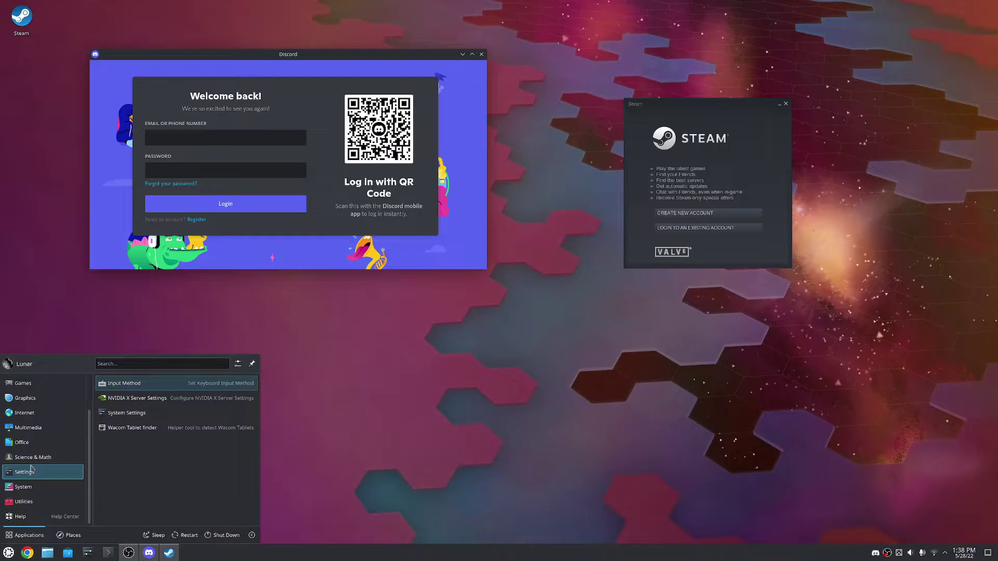
# Launch Passwords and Keys from Utilities, confirm GnuPG keys is empty, and close it
pyautogui.moveTo(25, 503)
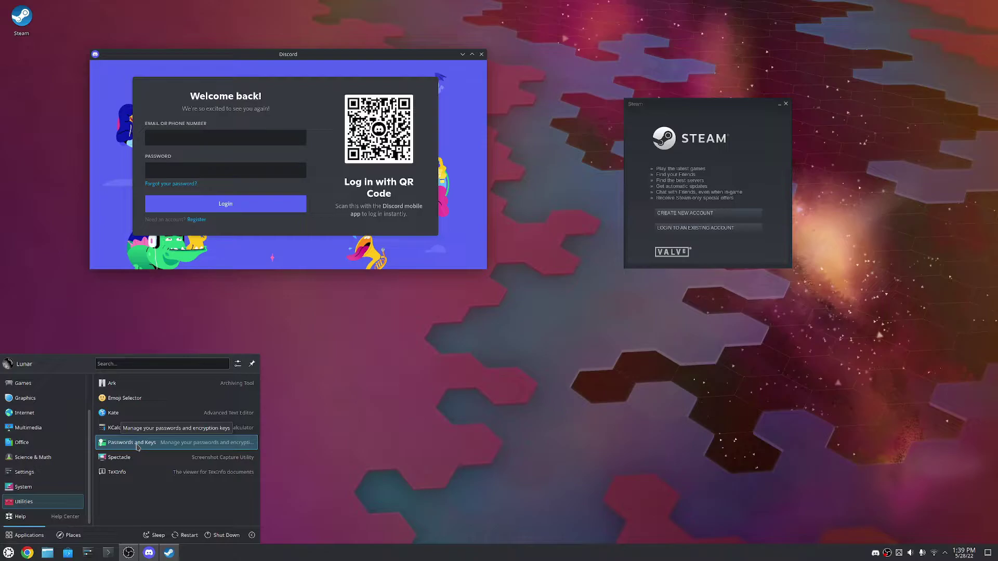
pyautogui.click(137, 447)
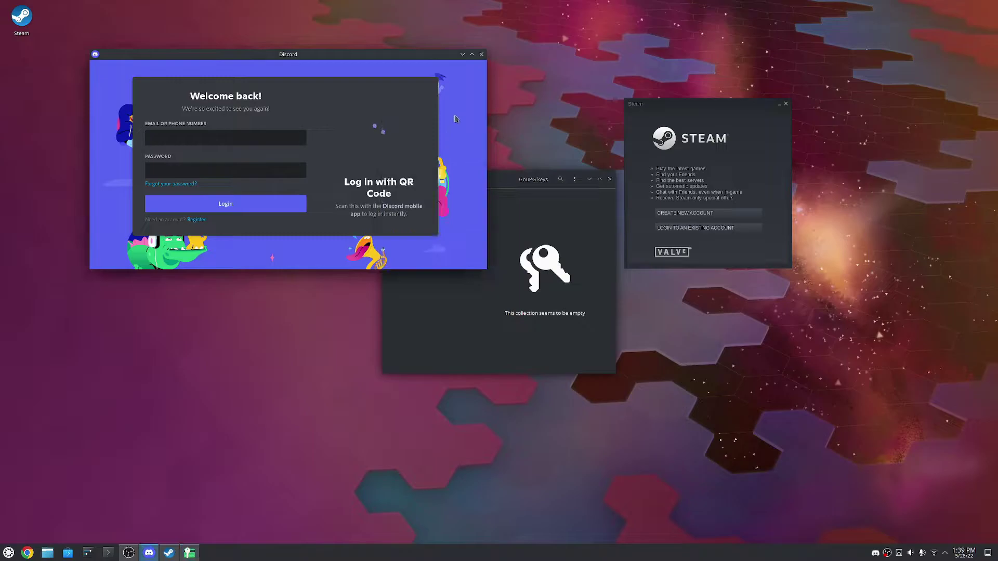
pyautogui.moveTo(497, 179); pyautogui.dragTo(505, 223)
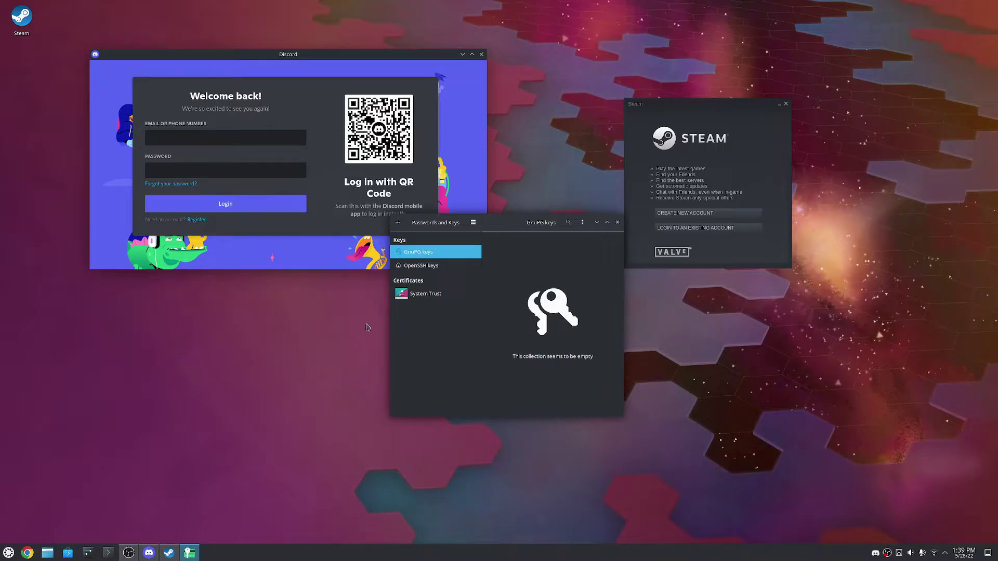
pyautogui.click(617, 223)
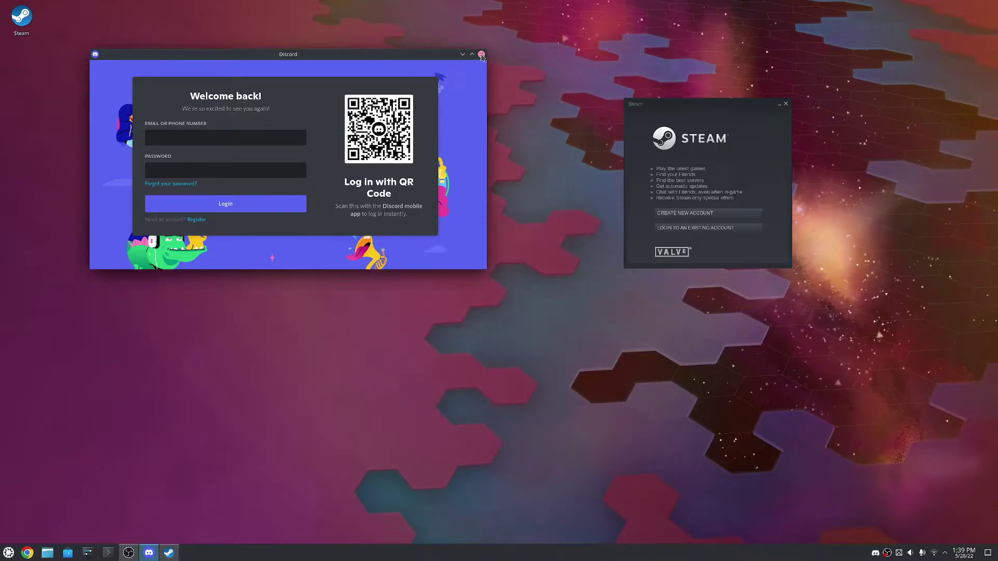
# Quit Discord from the tray, leave the launcher crash report closed, and close Steam
pyautogui.rightClick(875, 552)
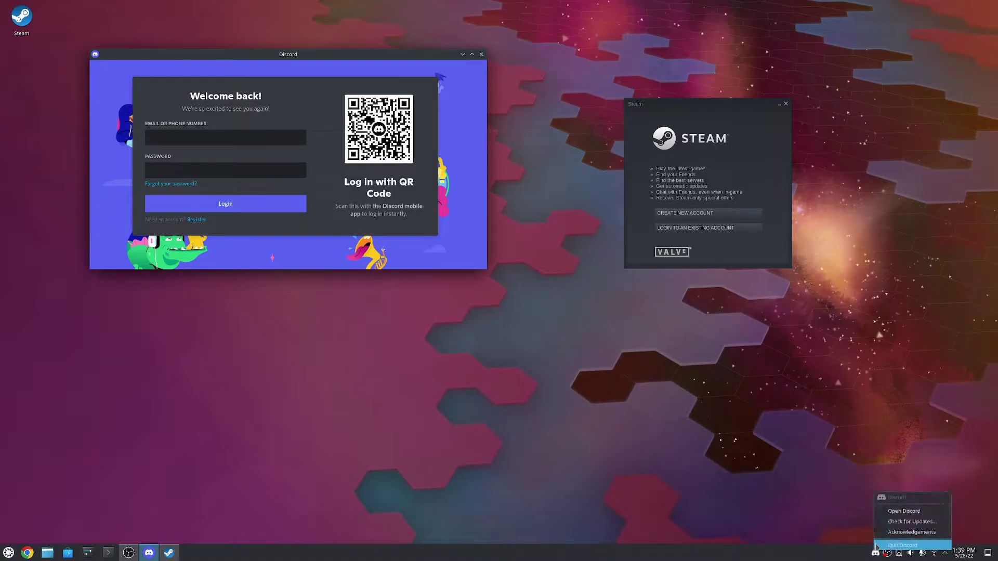
pyautogui.click(892, 516)
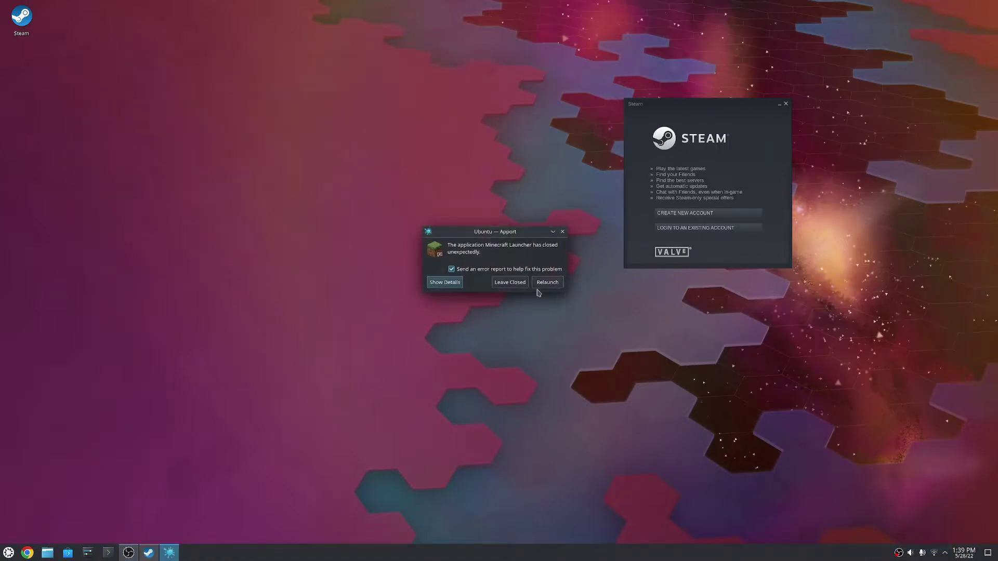
pyautogui.click(508, 281)
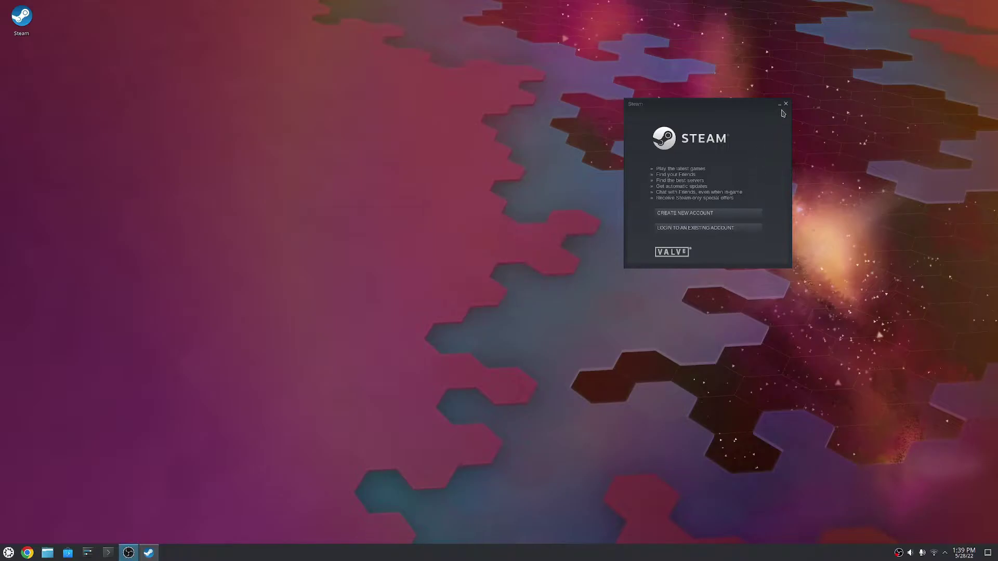
pyautogui.click(785, 105)
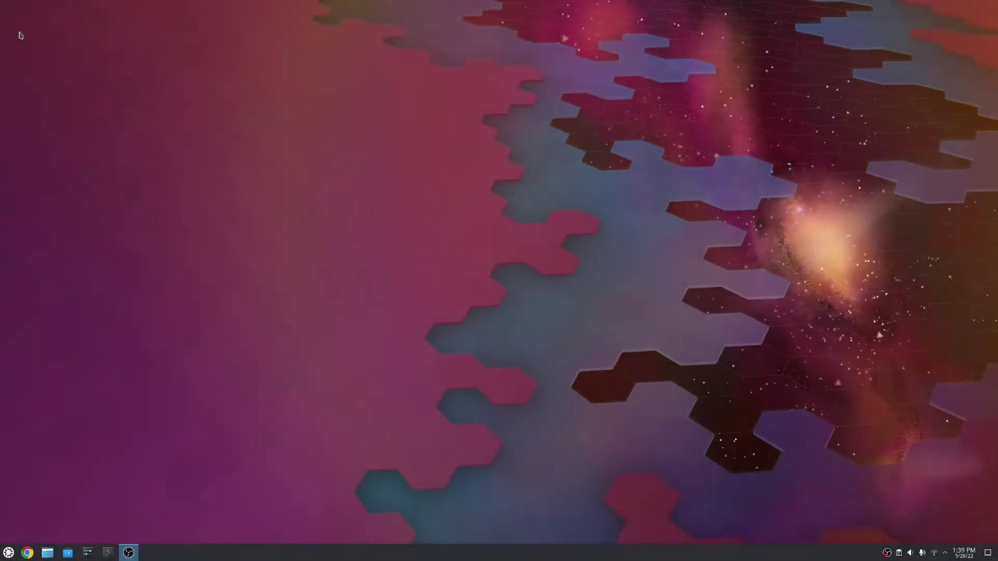
# Clear the clipboard history from the system tray
pyautogui.click(899, 553)
pyautogui.click(962, 379)
pyautogui.click(8, 552)
pyautogui.click(9, 553)
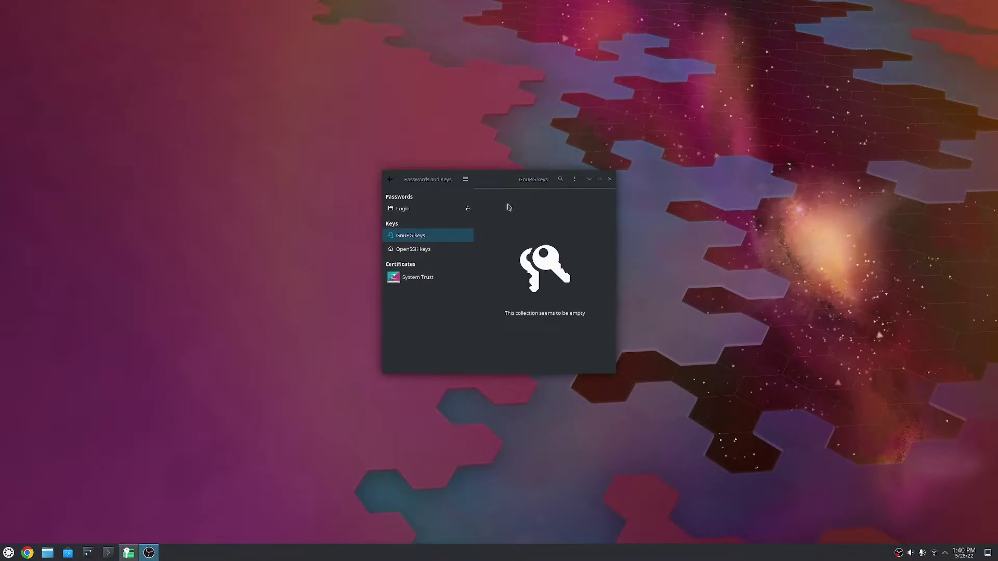
# Move Passwords and Keys to the upper left and start Minecraft Launcher beside it
pyautogui.moveTo(434, 179); pyautogui.dragTo(247, 157)
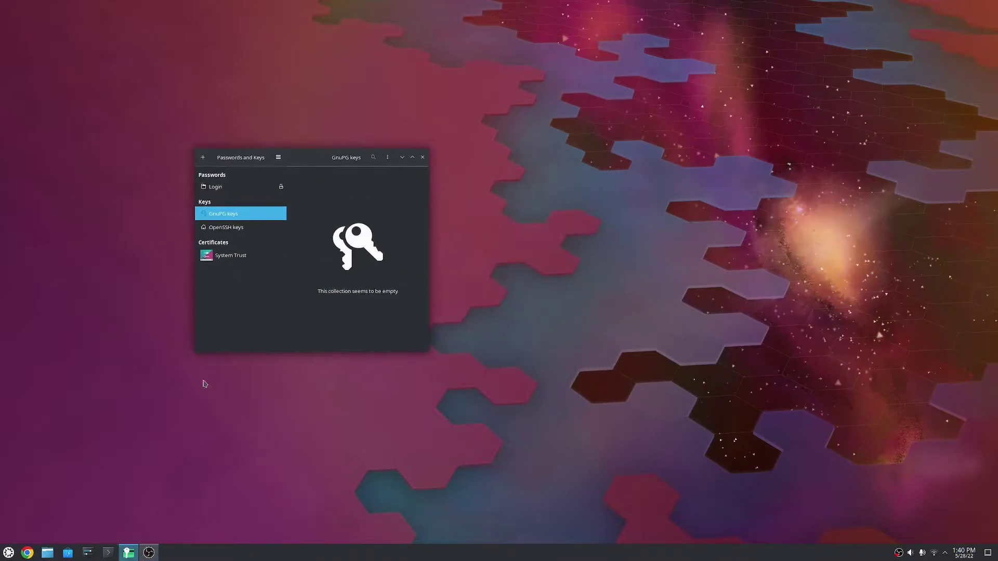
pyautogui.click(8, 551)
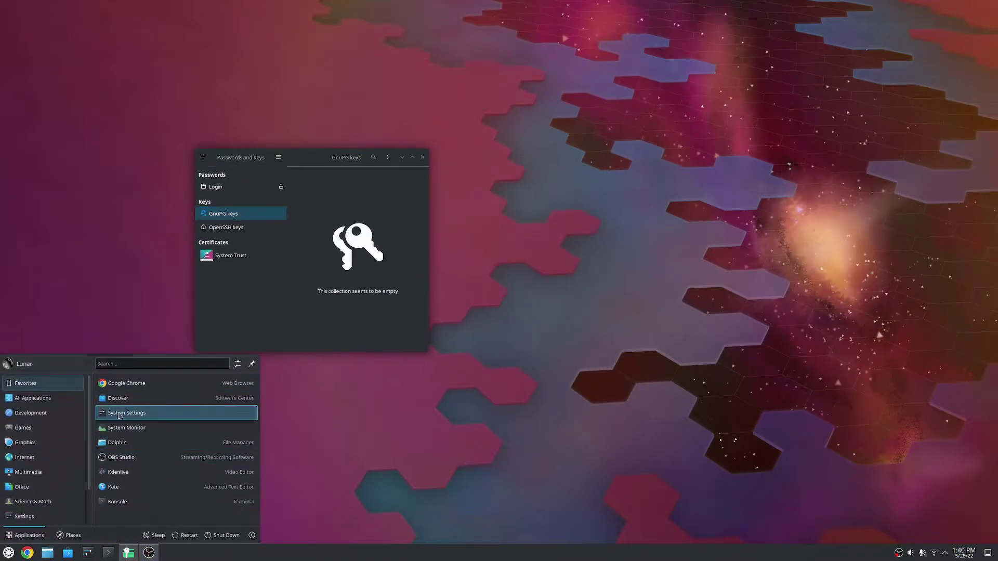
pyautogui.scroll(-1, 31, 494)
pyautogui.moveTo(31, 488)
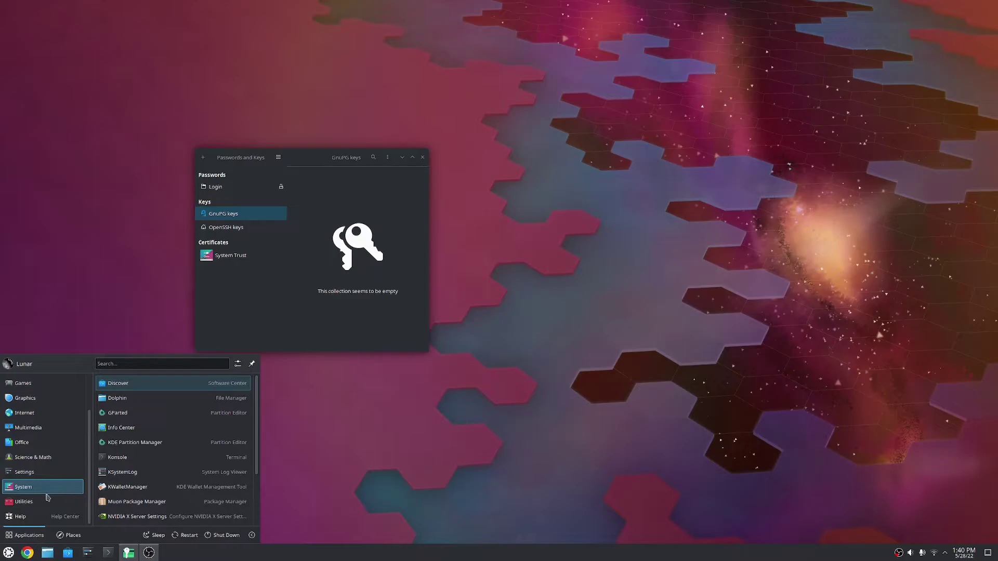
pyautogui.scroll(1, 31, 441)
pyautogui.moveTo(31, 406)
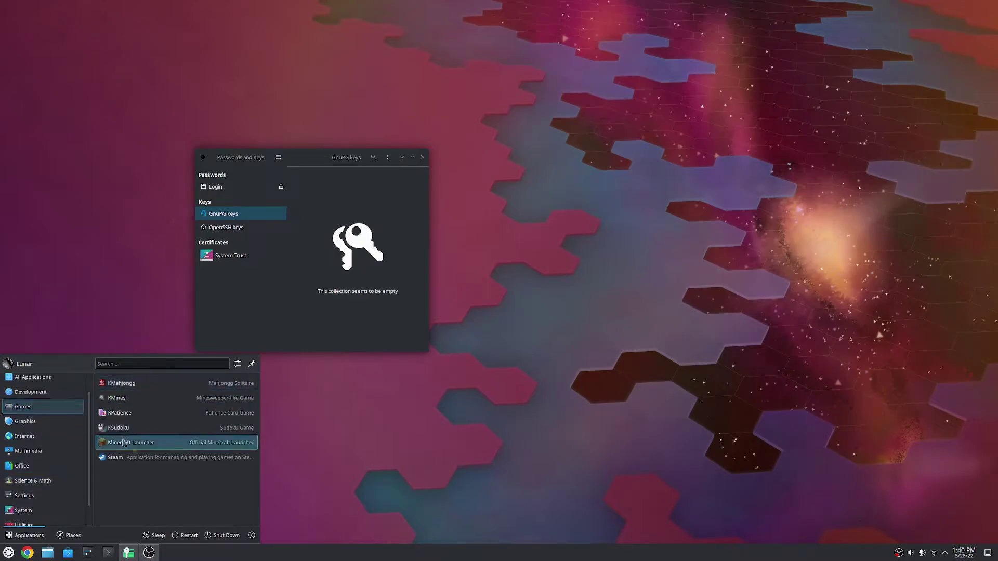
pyautogui.click(124, 443)
pyautogui.moveTo(421, 199); pyautogui.dragTo(0, 317)
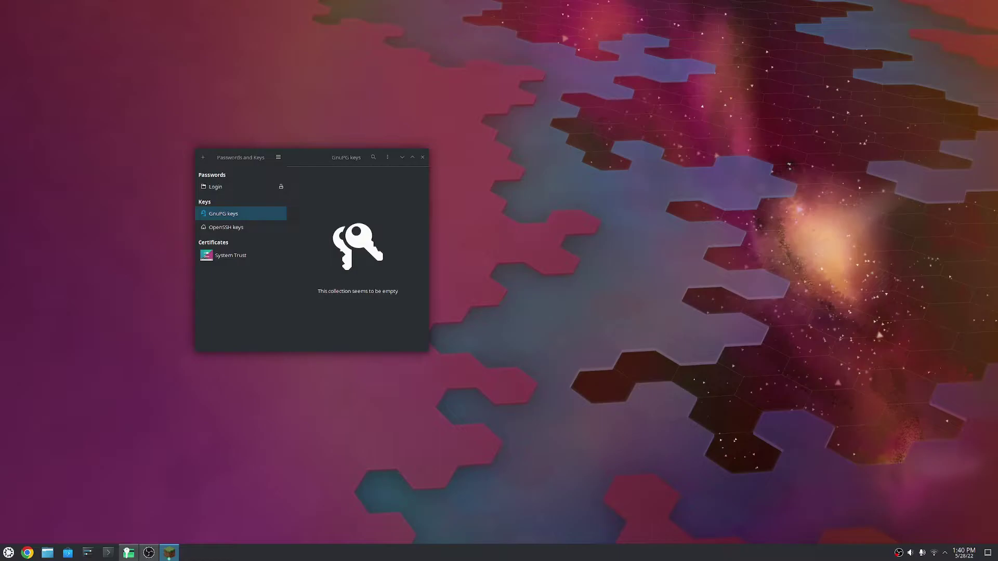
# Browse the Login collection's saved secrets, enlarge the window to read names, then close it
pyautogui.click(215, 187)
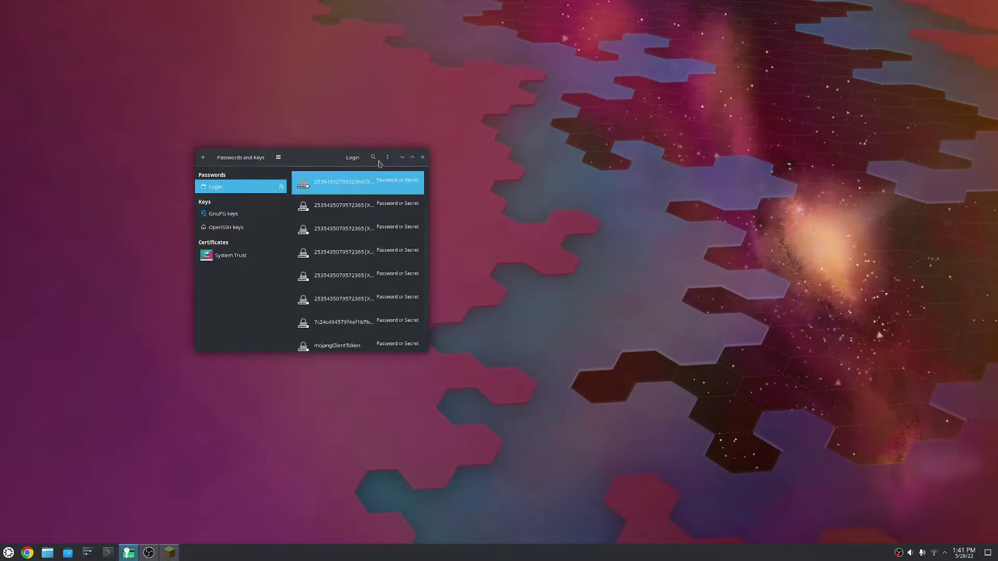
pyautogui.click(350, 331)
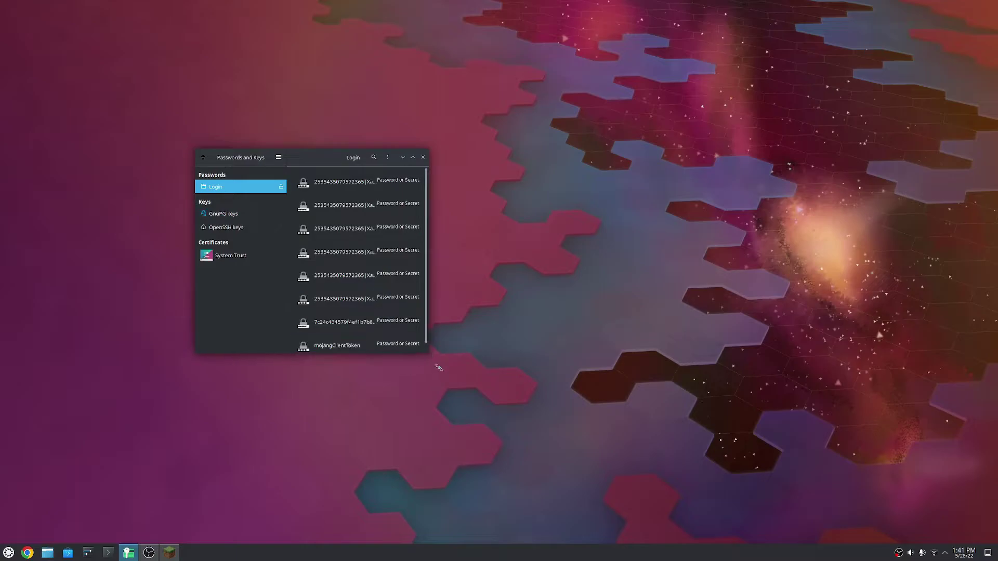
pyautogui.moveTo(428, 352); pyautogui.dragTo(538, 431)
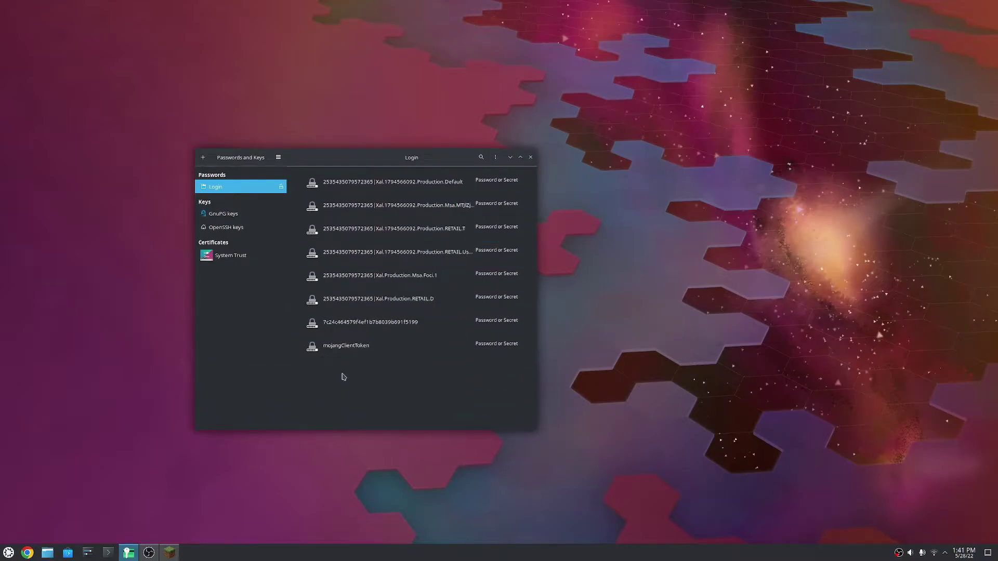
pyautogui.click(530, 157)
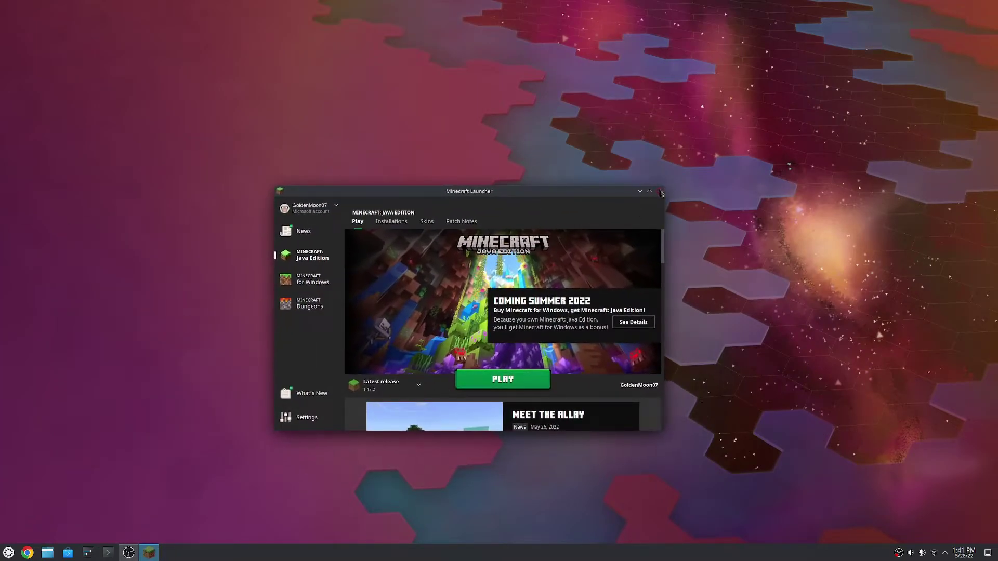
# Close the Minecraft Launcher and reopen it from the Games menu
pyautogui.click(659, 191)
pyautogui.click(8, 552)
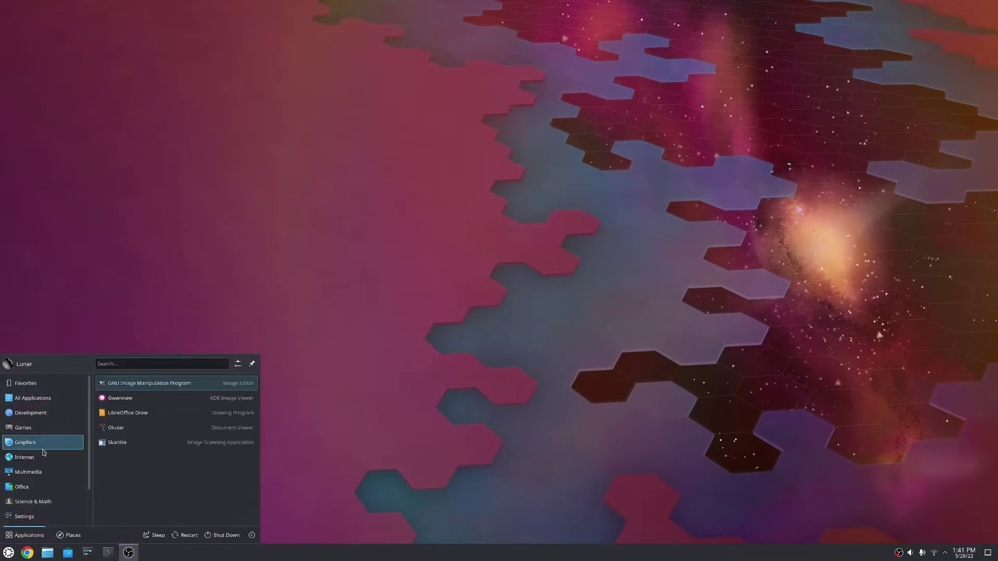
pyautogui.click(125, 444)
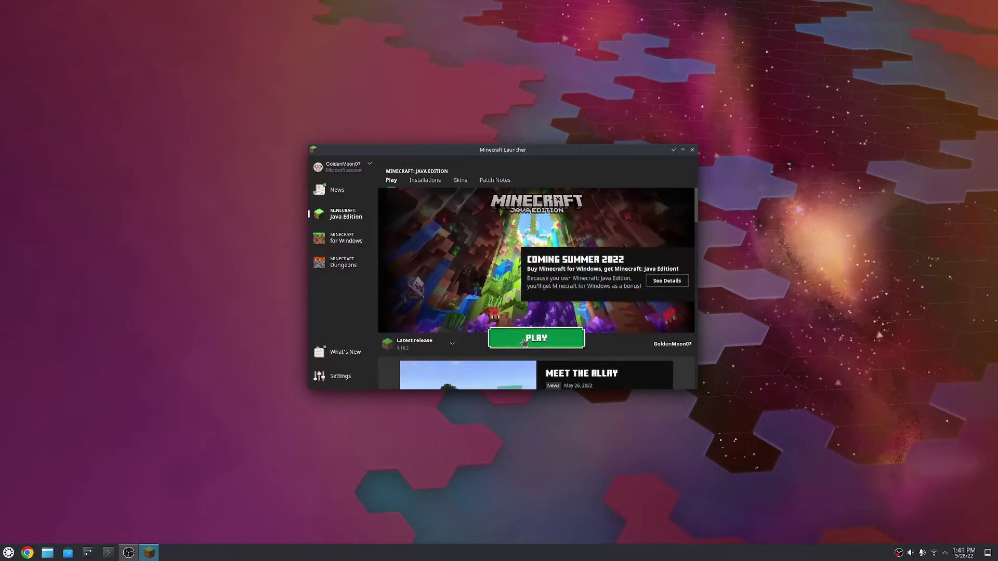
# Play Java Edition 1.18.2, dismiss the launch failure error, and wait for the download
pyautogui.click(525, 343)
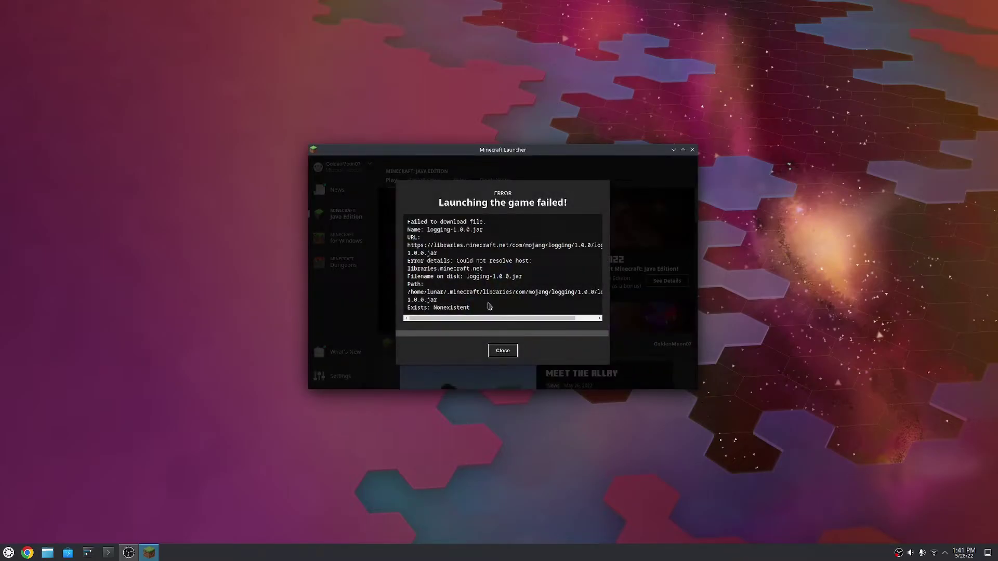
pyautogui.moveTo(483, 321); pyautogui.dragTo(459, 321)
pyautogui.click(502, 350)
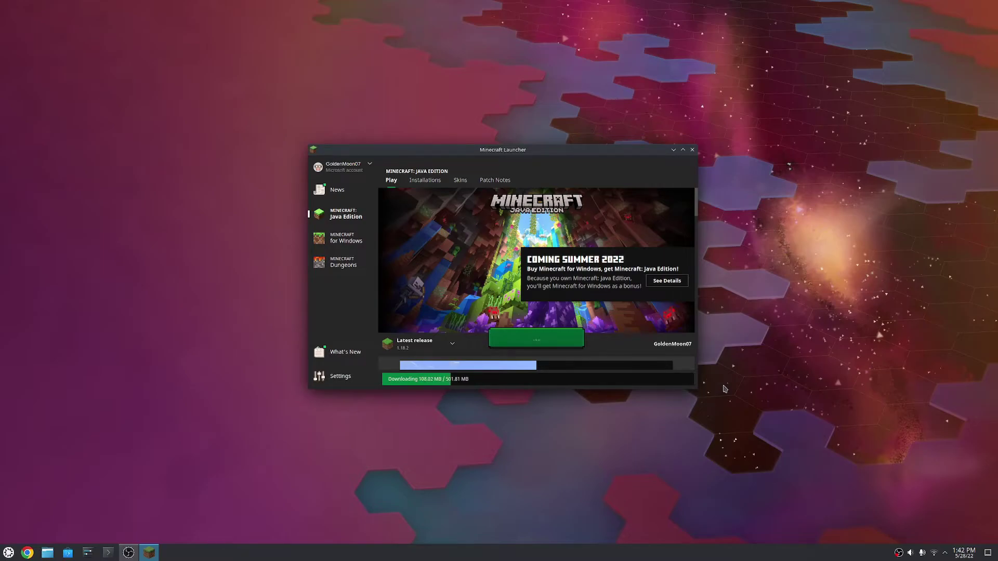
pyautogui.click(9, 553)
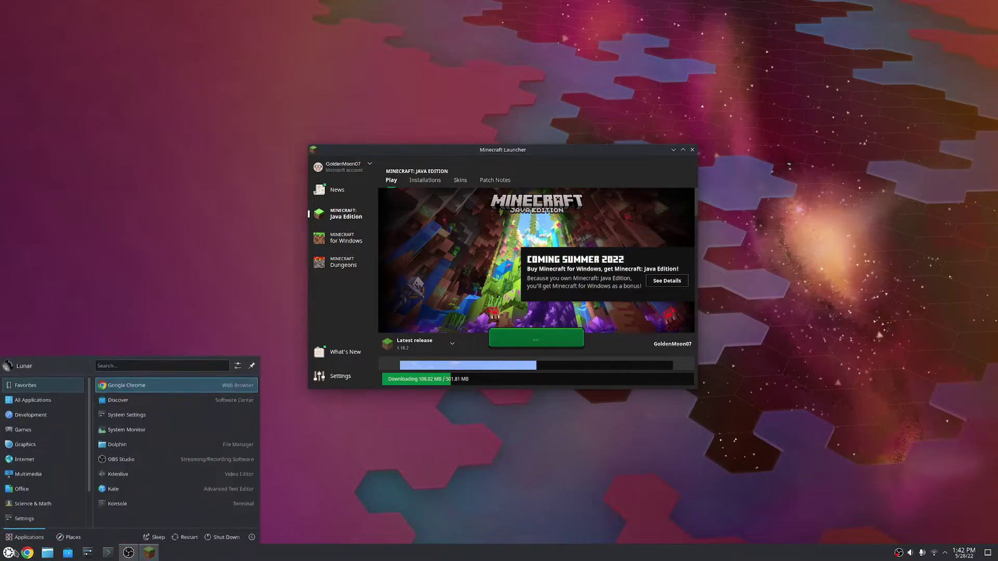
pyautogui.moveTo(46, 457)
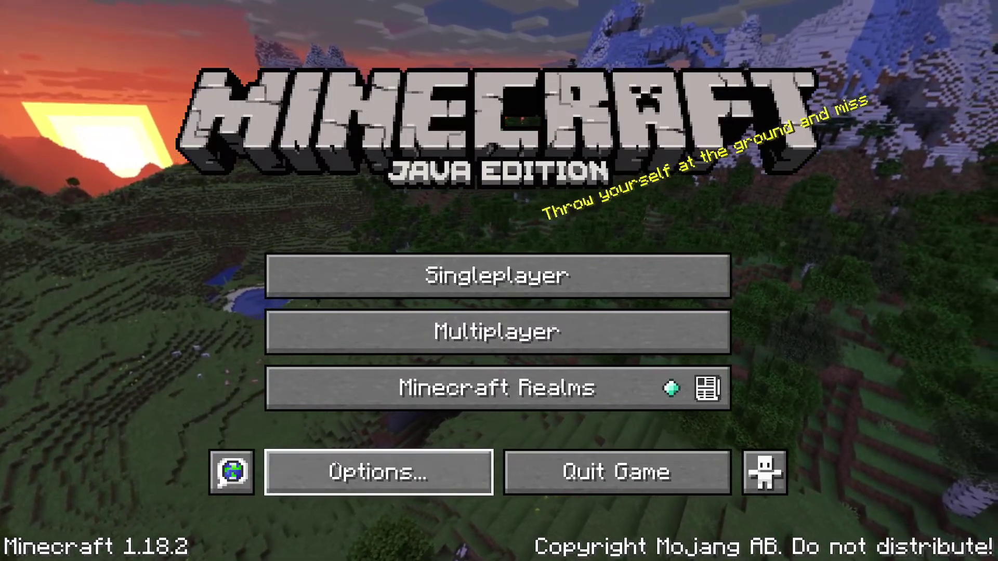
# Set FOV 90, GUI scale 3, render distance 18, unlimited framerate and VSync off
pyautogui.click(323, 461)
pyautogui.moveTo(318, 93); pyautogui.dragTo(394, 99)
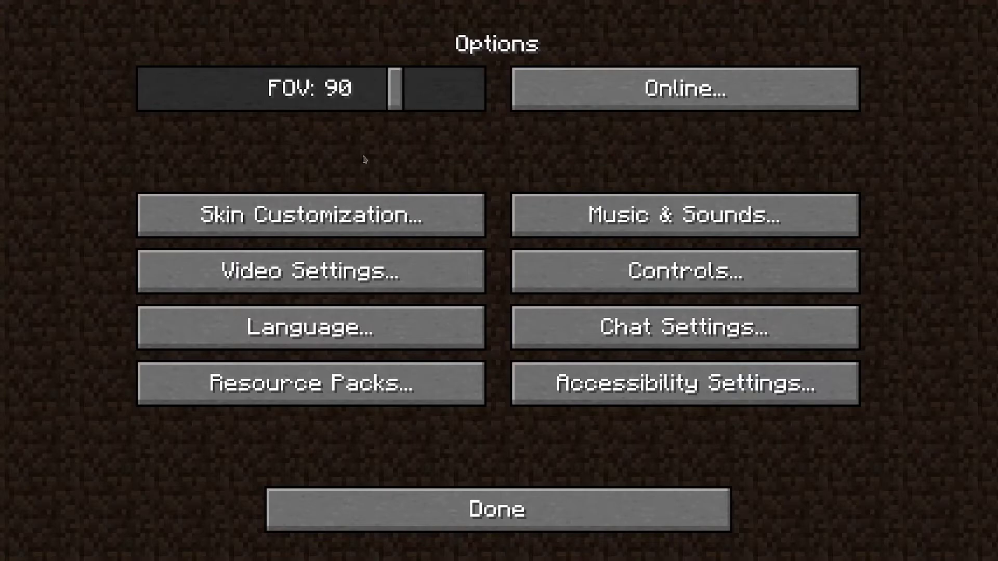
pyautogui.click(344, 267)
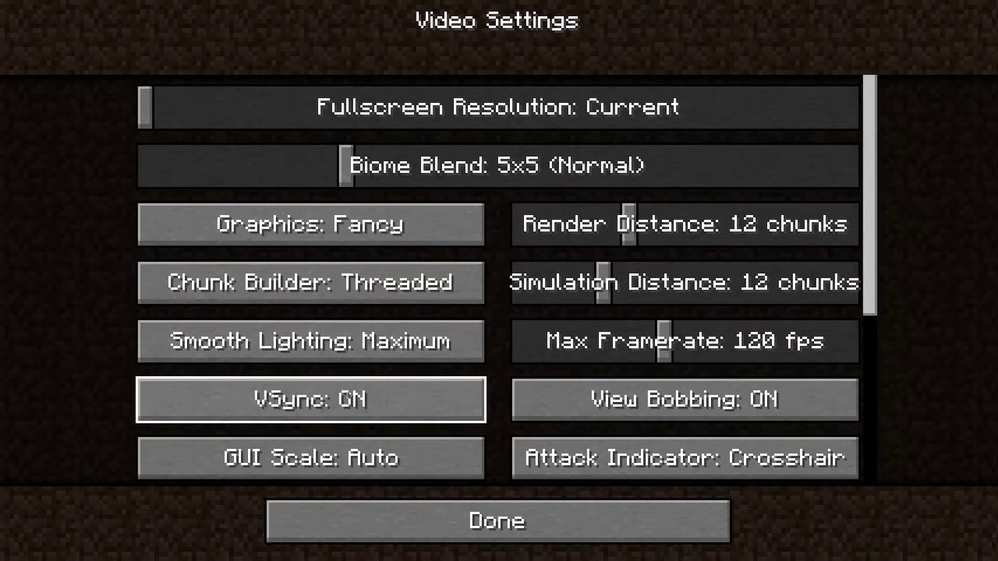
pyautogui.click(350, 456)
pyautogui.click(463, 77)
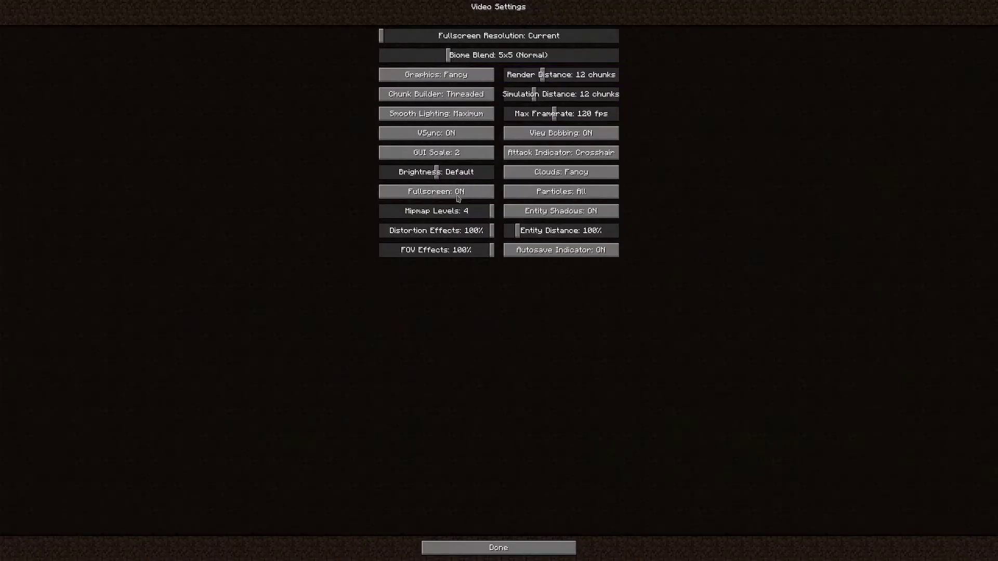
pyautogui.click(434, 155)
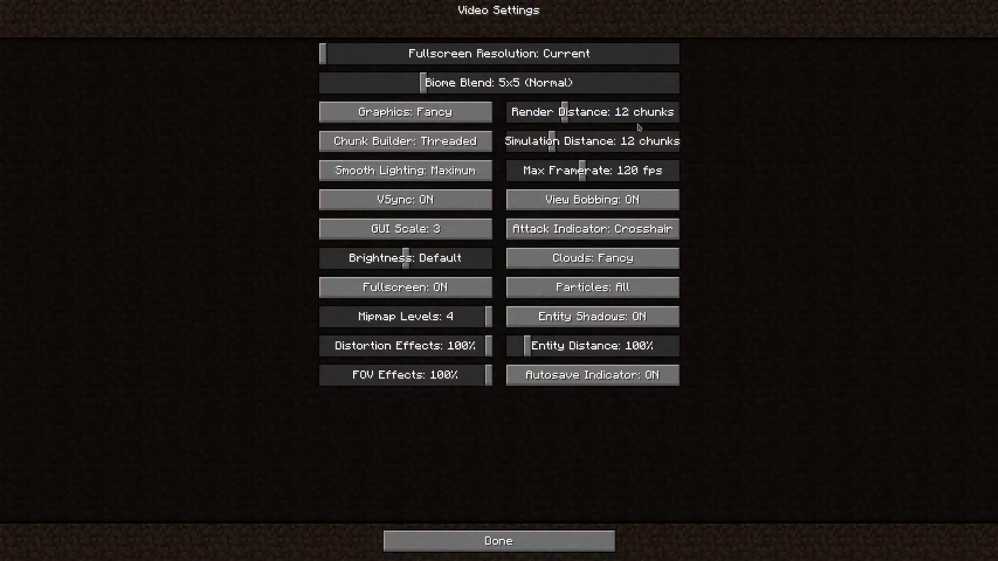
pyautogui.moveTo(565, 112); pyautogui.dragTo(596, 117)
pyautogui.moveTo(603, 171); pyautogui.dragTo(779, 187)
pyautogui.click(484, 204)
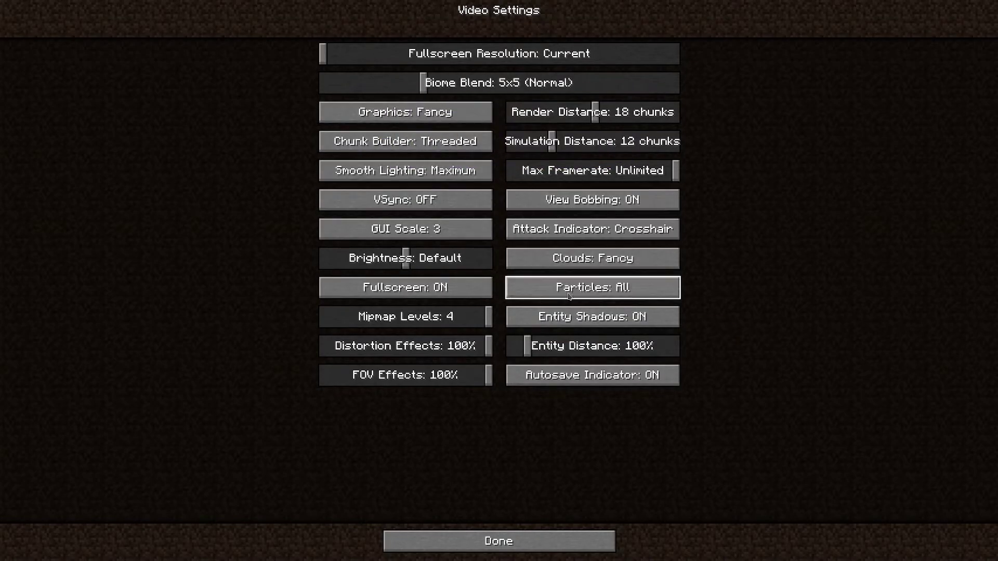
# In Music & Sounds, turn music off and lower the weather and hostile creatures volumes
pyautogui.click(481, 541)
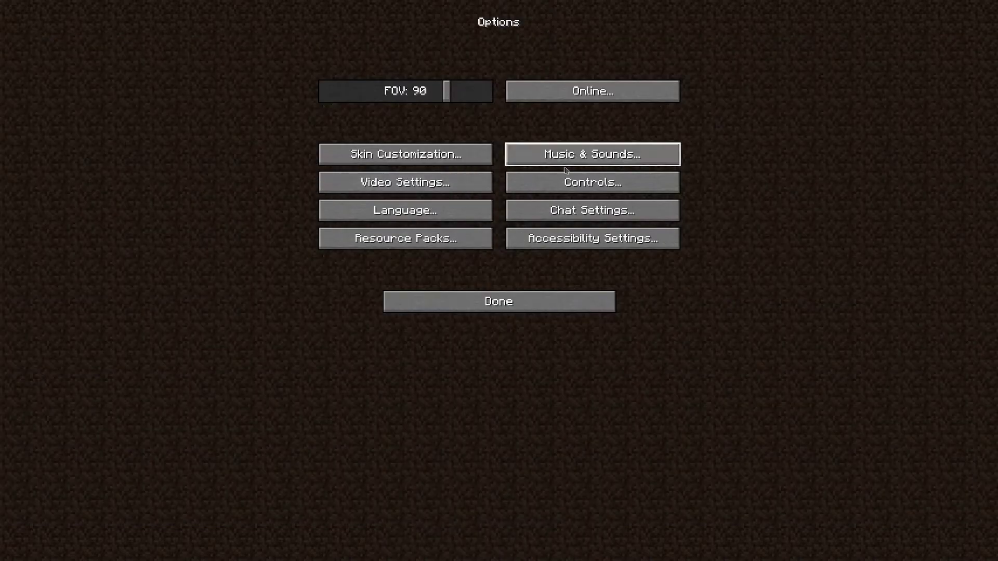
pyautogui.click(593, 155)
pyautogui.moveTo(601, 92); pyautogui.dragTo(677, 91)
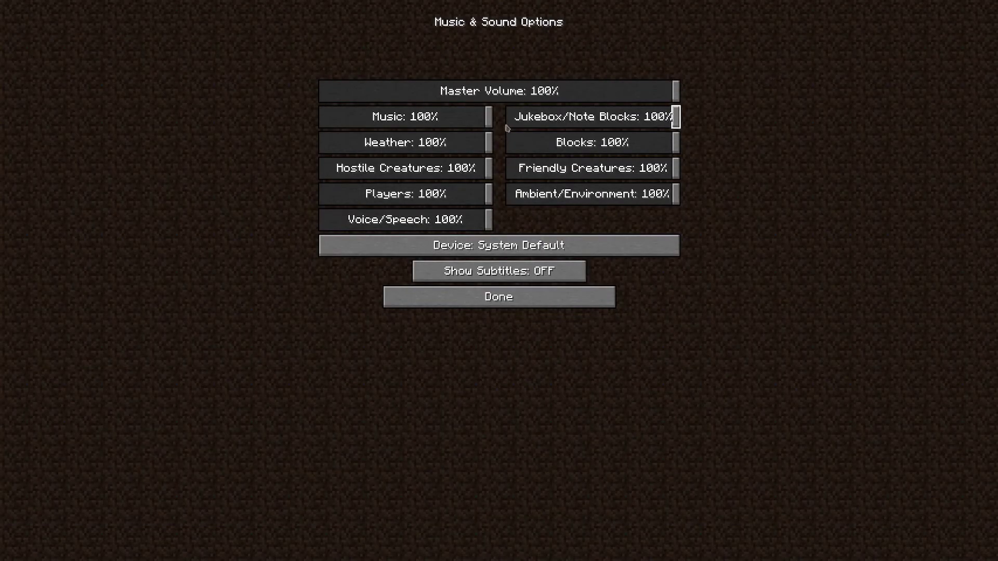
pyautogui.moveTo(488, 117); pyautogui.dragTo(271, 147)
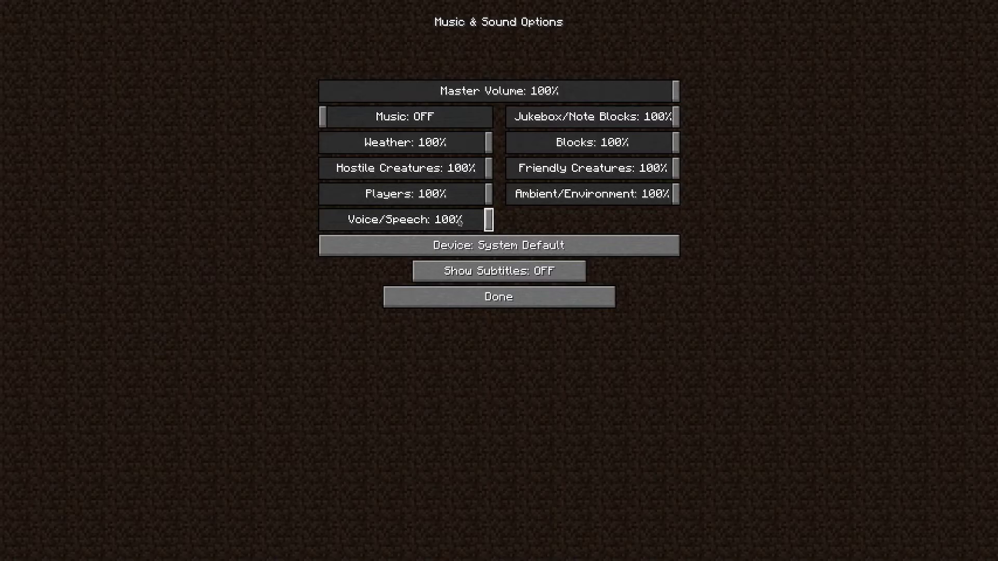
pyautogui.moveTo(472, 149); pyautogui.dragTo(454, 148)
pyautogui.moveTo(467, 168); pyautogui.dragTo(445, 168)
# Set players and voice to 74%, ambient 46%, friendly 73%, blocks 43%, and jukebox off
pyautogui.click(446, 193)
pyautogui.click(445, 225)
pyautogui.click(587, 195)
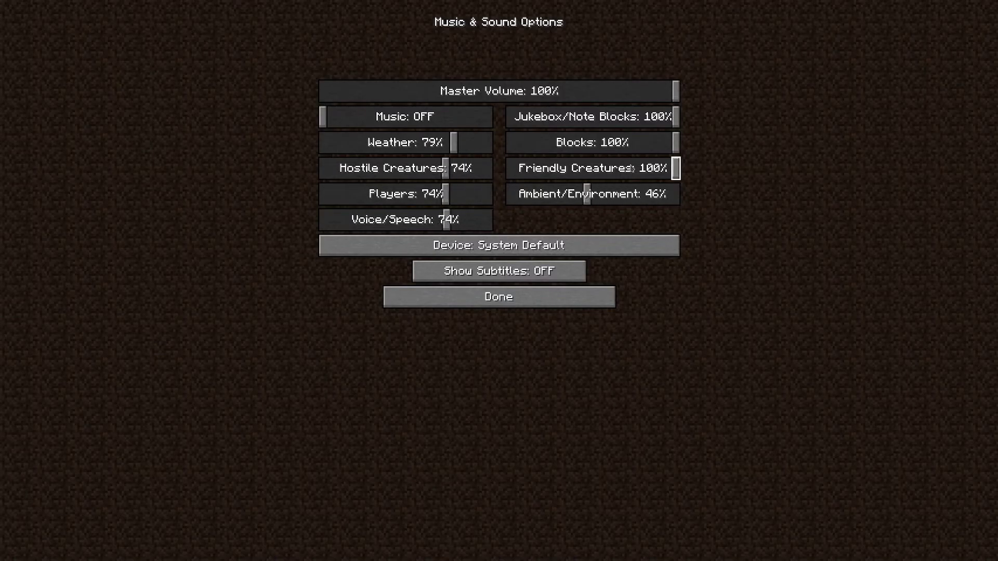
pyautogui.click(632, 168)
pyautogui.click(582, 142)
pyautogui.moveTo(582, 143); pyautogui.dragTo(580, 142)
pyautogui.moveTo(675, 117); pyautogui.dragTo(509, 117)
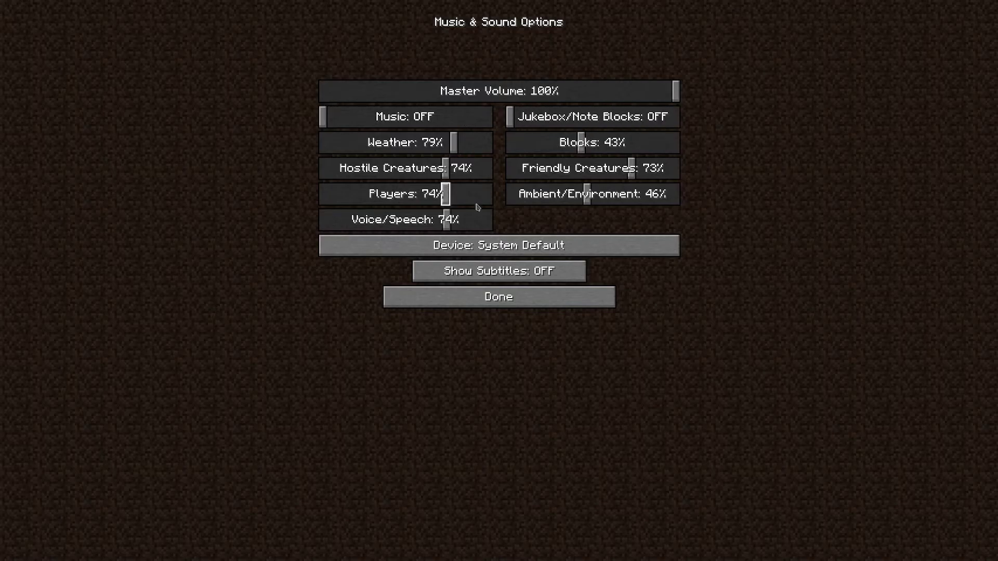
pyautogui.click(500, 298)
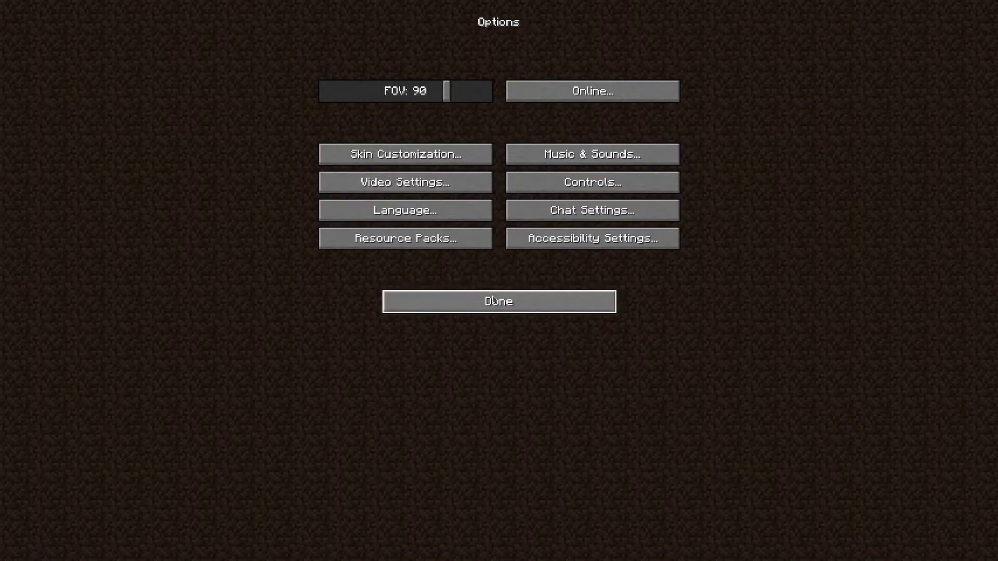
# Create a new singleplayer world named 'Test' on Hard with cheats allowed
pyautogui.press('Escape')
pyautogui.press('Return')
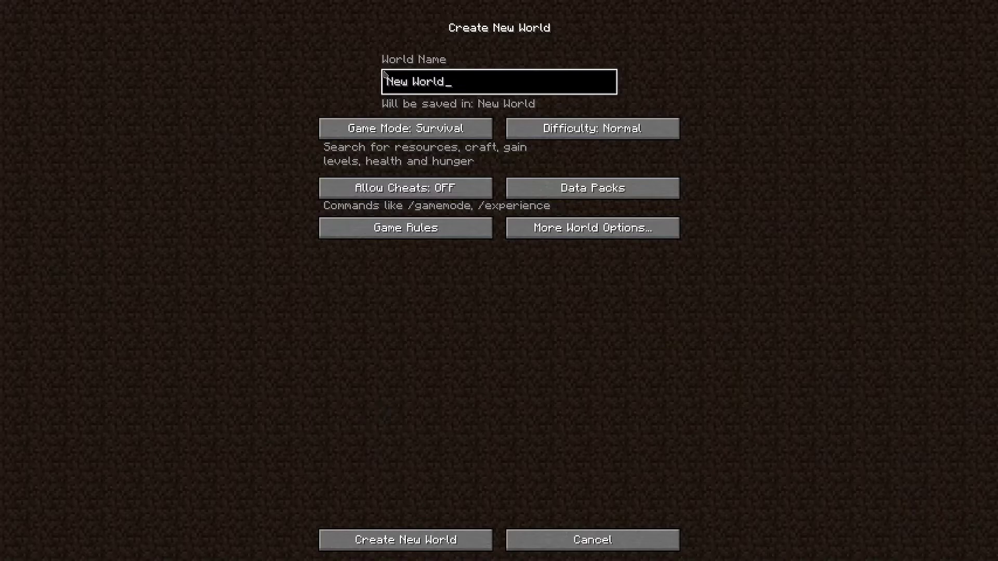
pyautogui.hotkey('ctrl', 'BackSpace')
pyautogui.hotkey('ctrl', 'BackSpace')
pyautogui.write('Test')
pyautogui.click(593, 128)
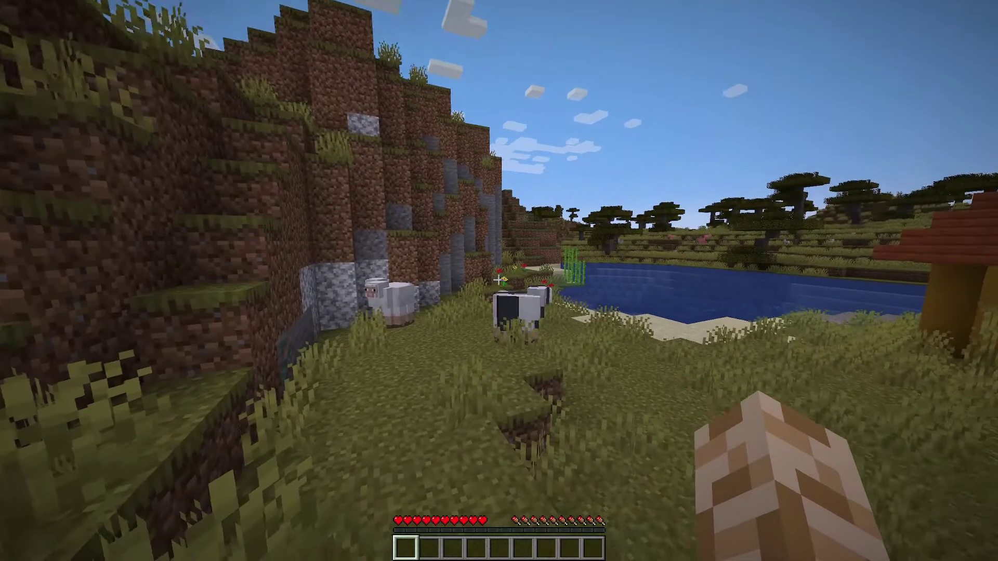
# Show the F3 debug overlay, walk east into the savanna village, and pause the game
pyautogui.press('w')
pyautogui.press('w')
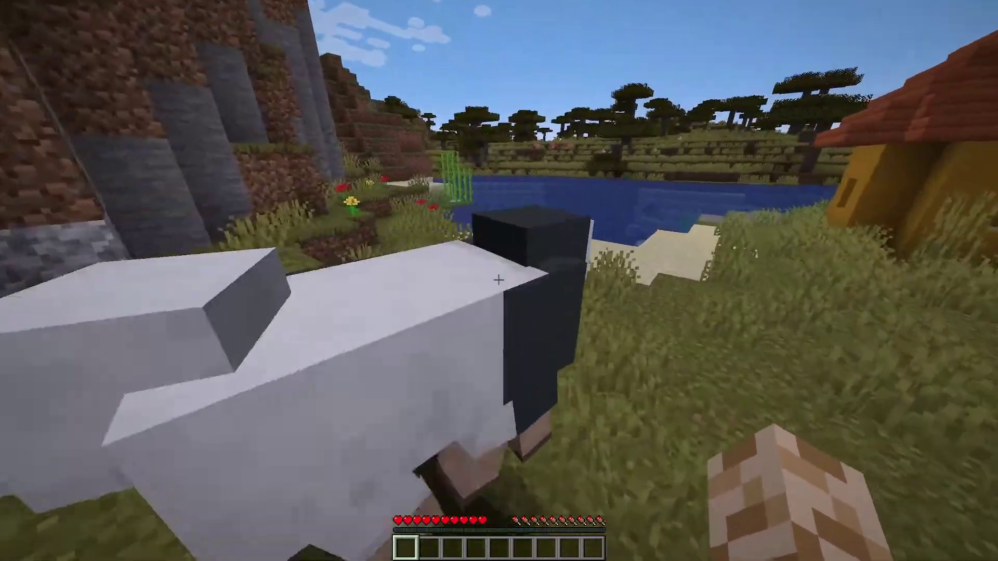
pyautogui.press('F3')
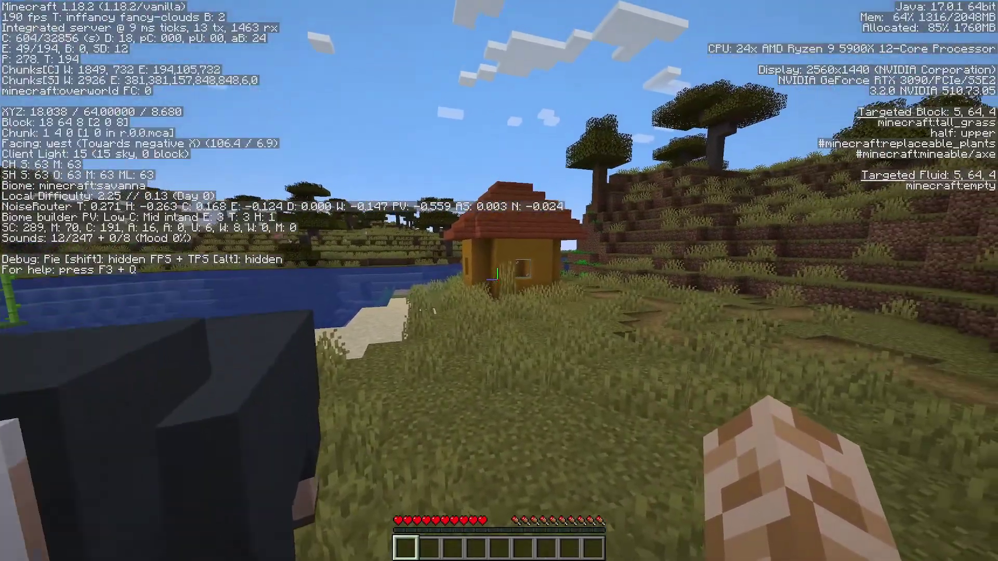
pyautogui.press('w')
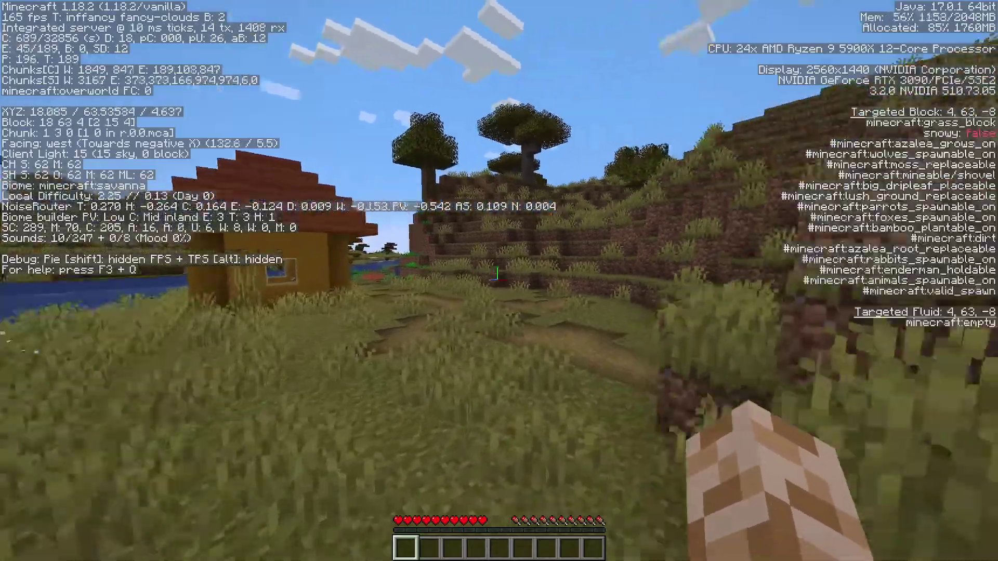
pyautogui.press('w')
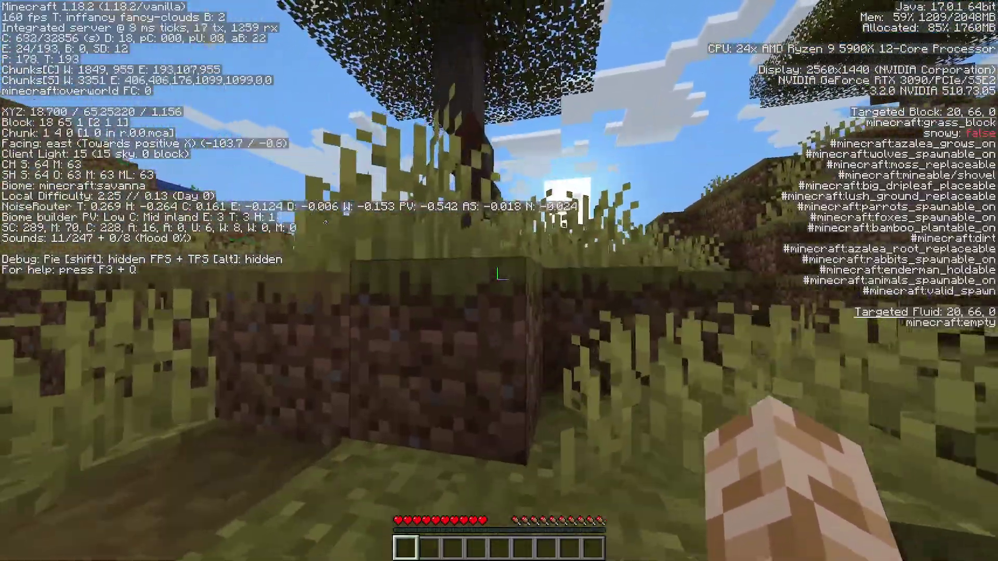
pyautogui.press('w')
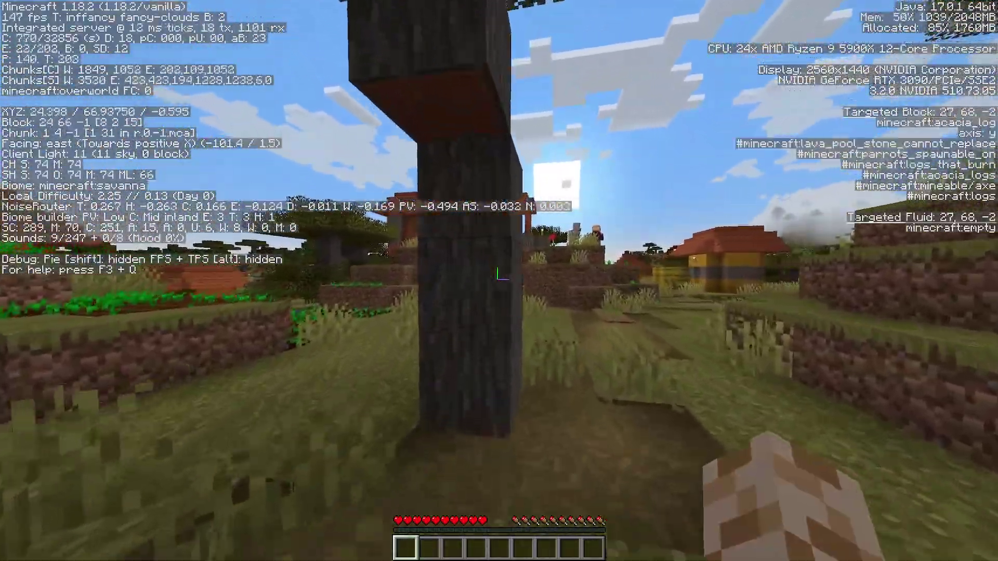
pyautogui.press('w')
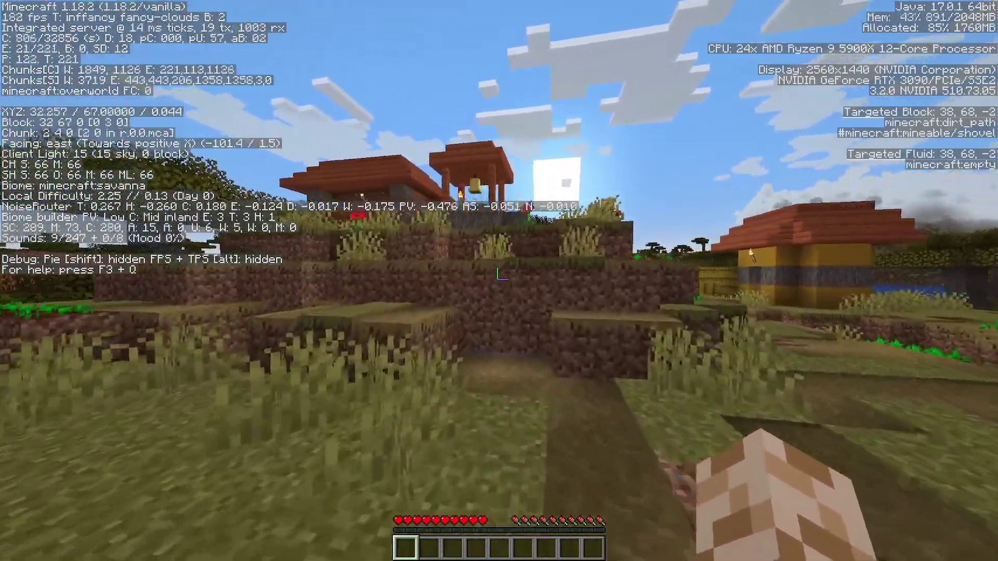
pyautogui.press('w')
pyautogui.press('a')
pyautogui.press('space')
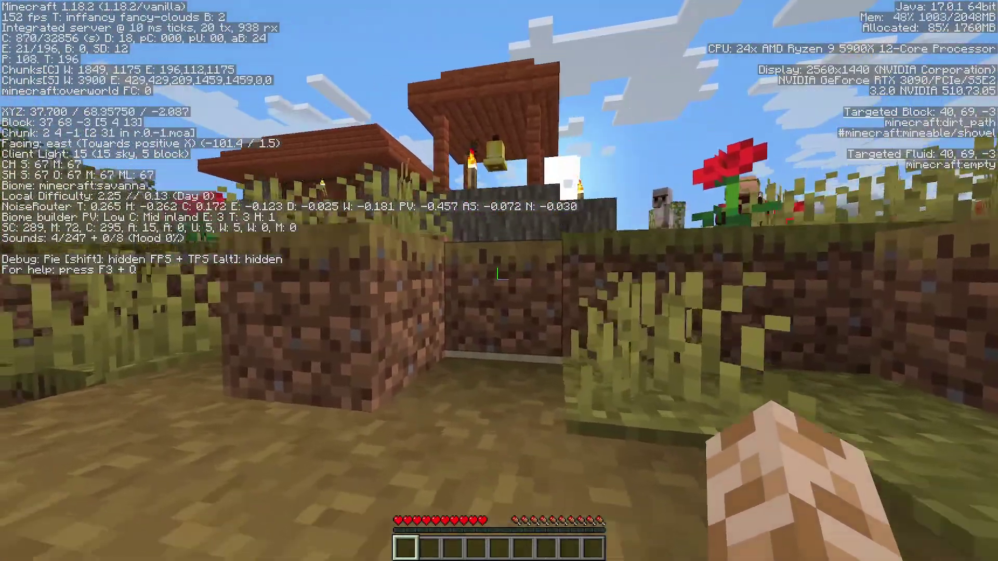
pyautogui.press('w')
pyautogui.press('a')
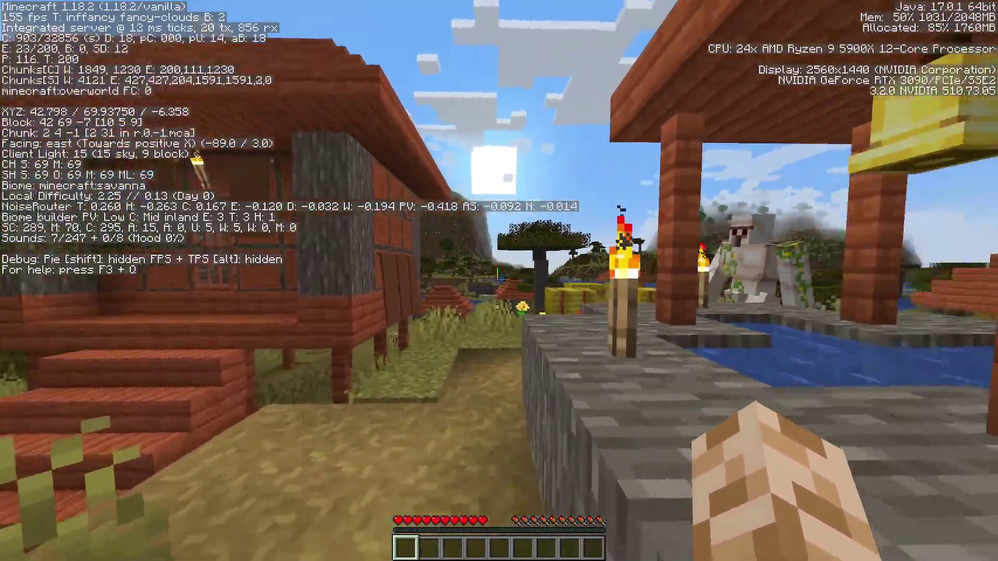
pyautogui.press('Escape')
# Look at Options and Controls, then back out with Esc twice to resume play
pyautogui.click(488, 245)
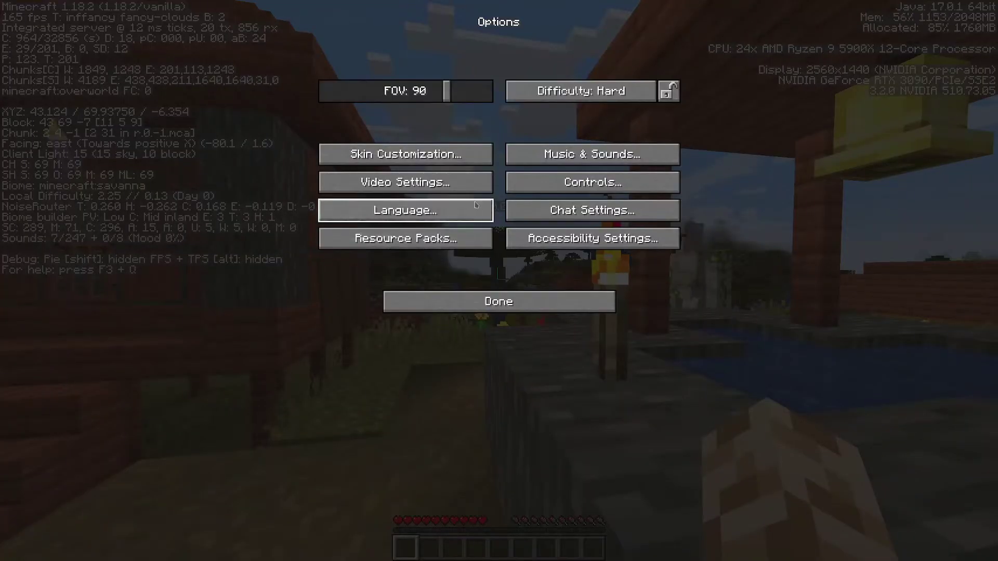
pyautogui.click(568, 181)
pyautogui.press('Escape')
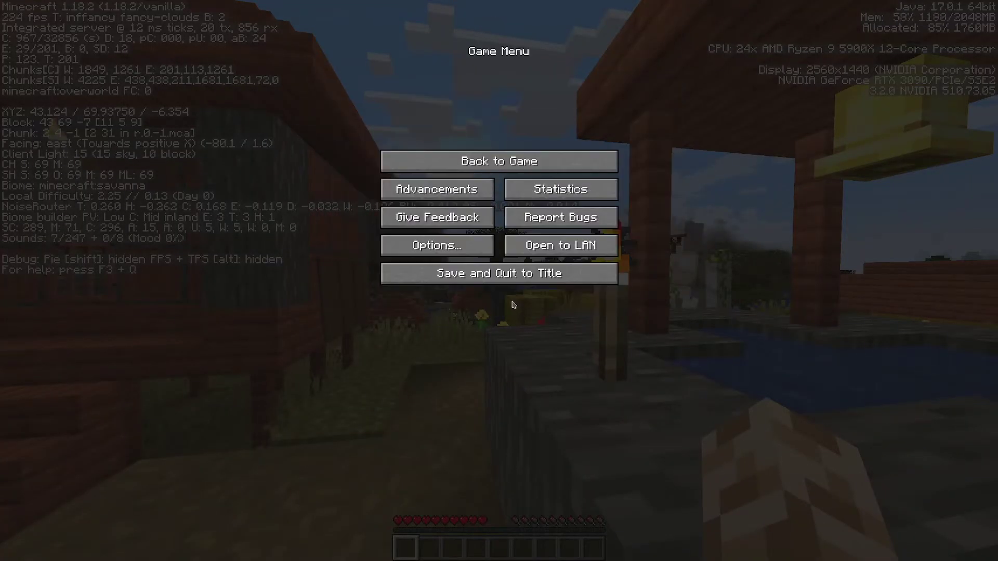
pyautogui.press('Escape')
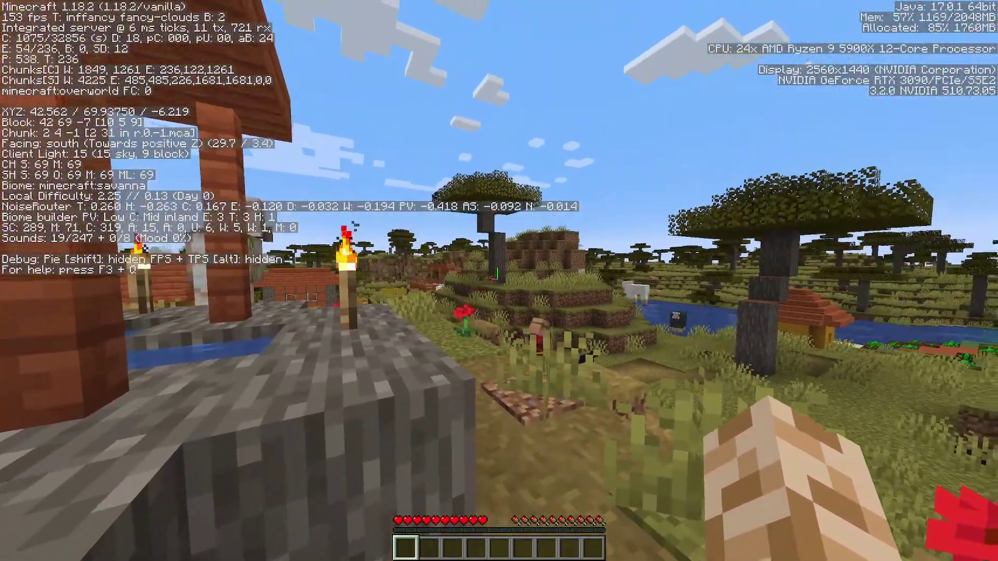
# Walk east to the village farmland, plant a wheat seed, and gather more seeds along the way
pyautogui.press('w')
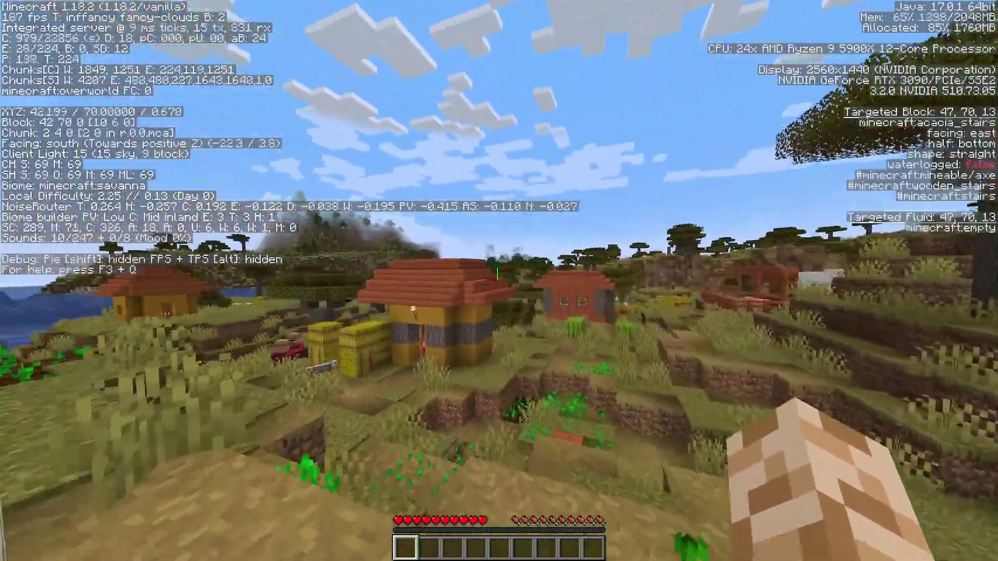
pyautogui.press('w')
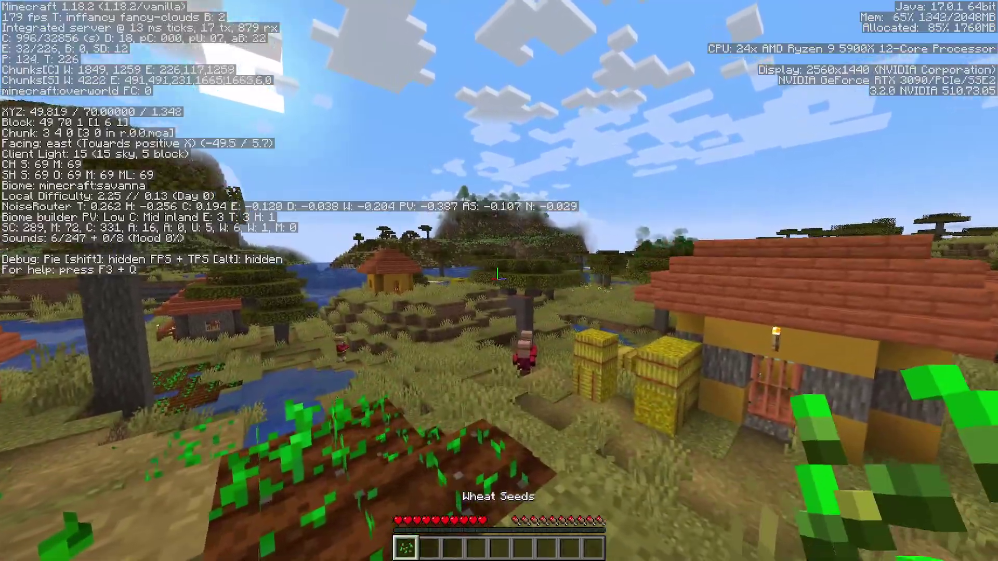
pyautogui.press('w')
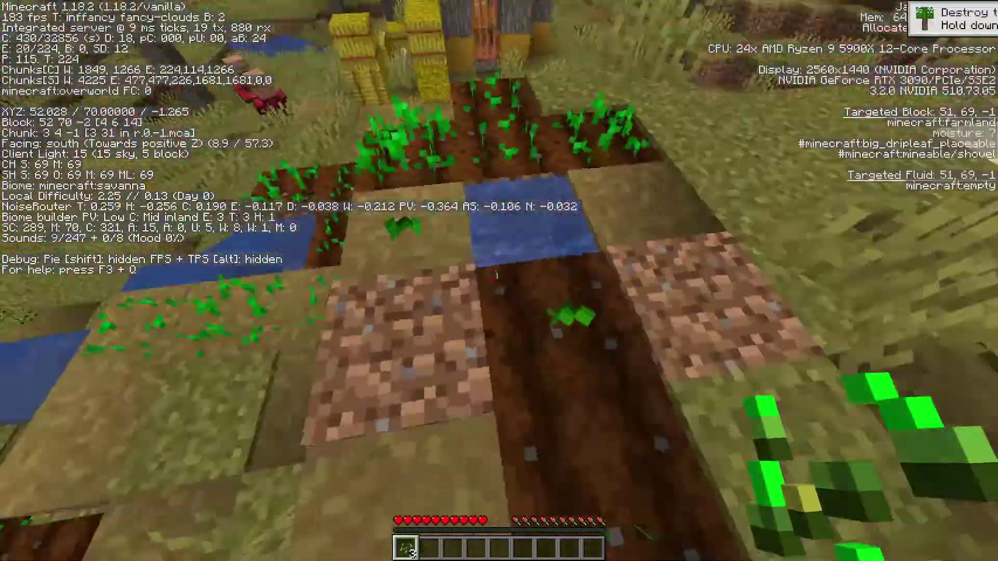
pyautogui.rightClick(499, 281)
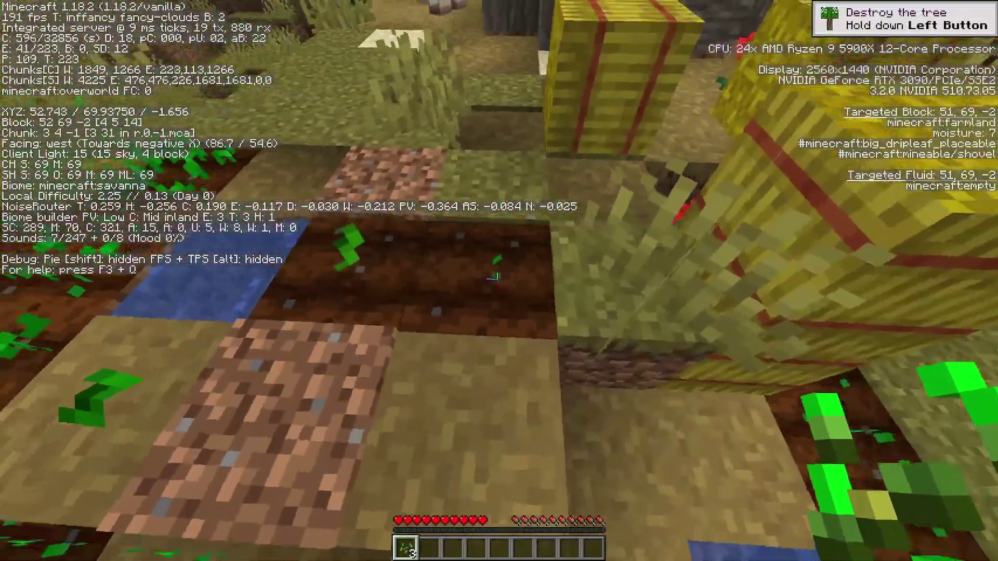
pyautogui.press('w')
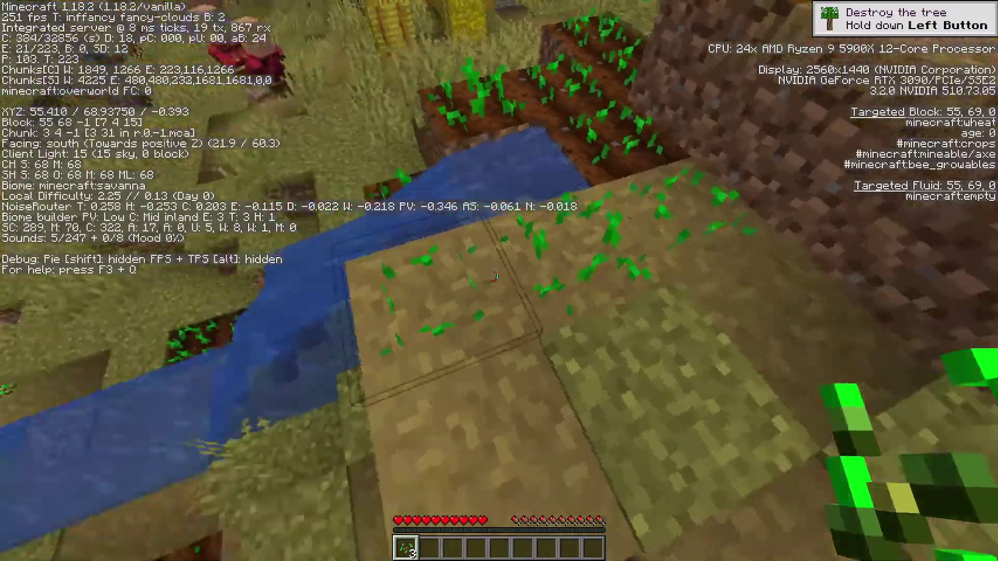
pyautogui.press('w')
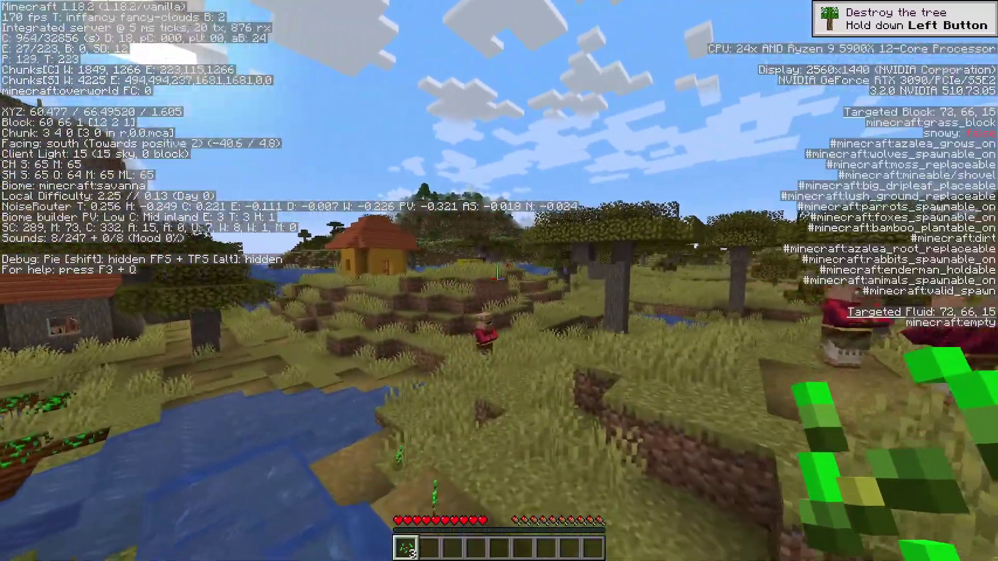
pyautogui.press('w')
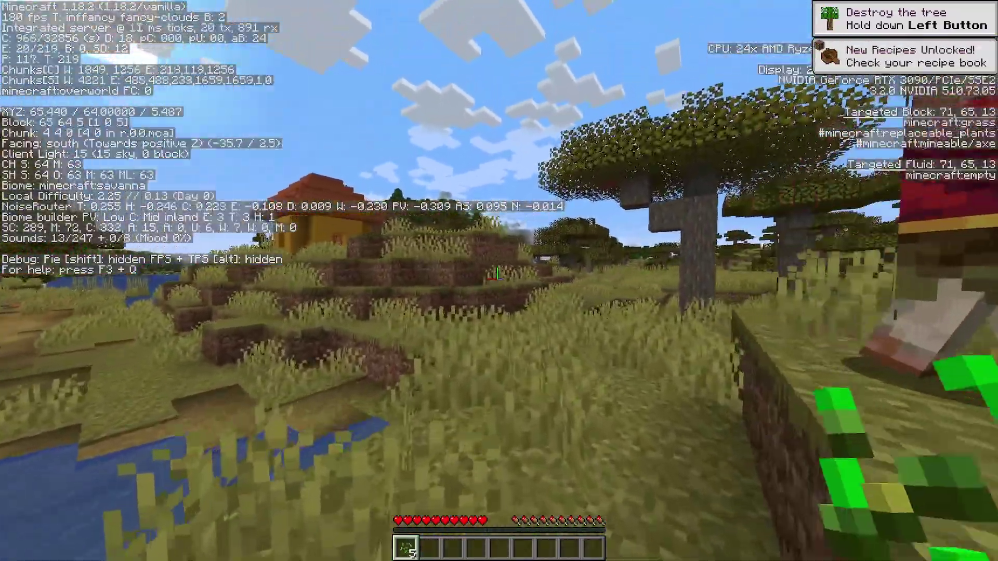
pyautogui.press('w')
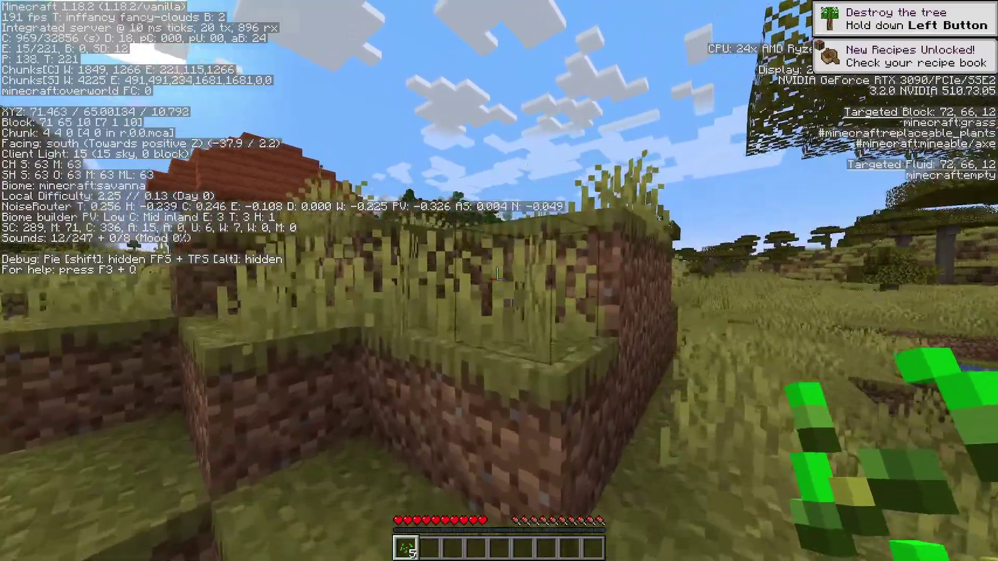
pyautogui.press('w')
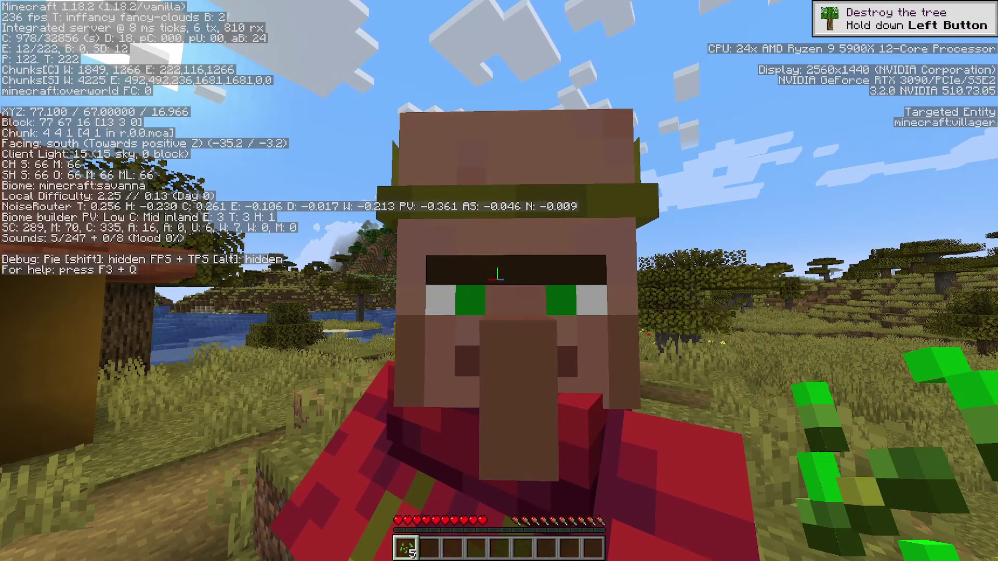
# Walk and jump past the villager toward the hay bales
pyautogui.press('w')
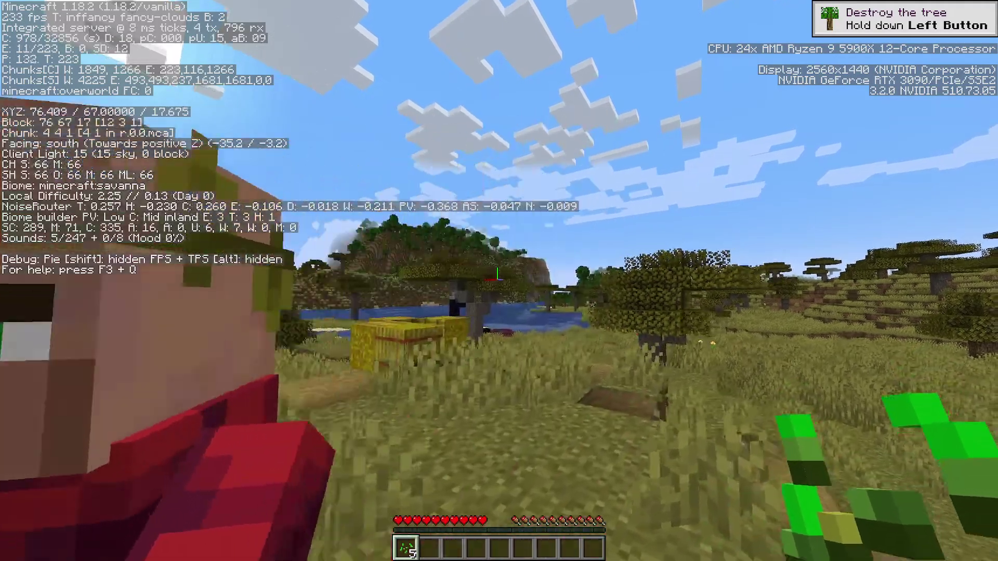
pyautogui.press('w')
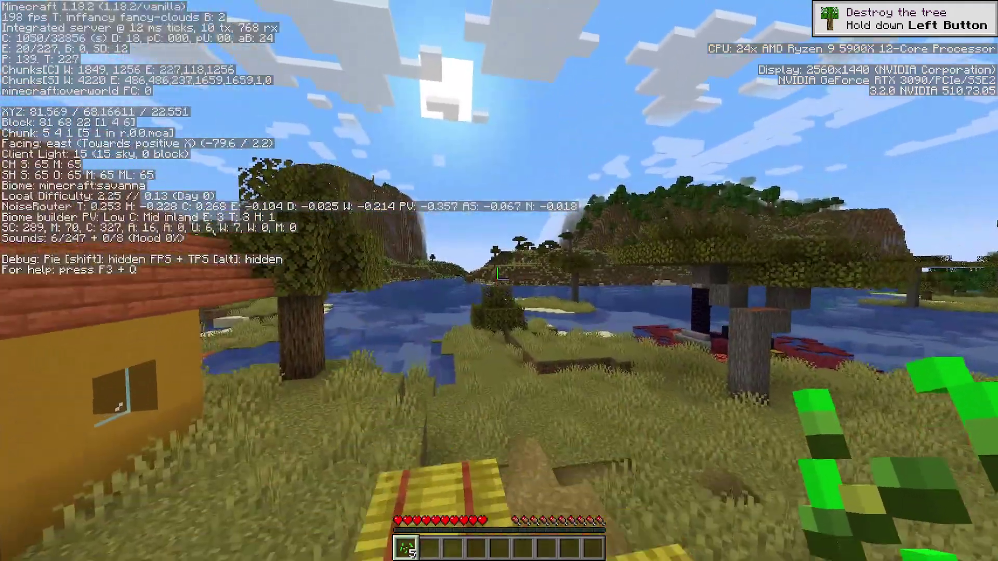
pyautogui.press('space')
# Raise the Video Settings render distance to 32 chunks, then keep heading for the hay bales
pyautogui.press('Escape')
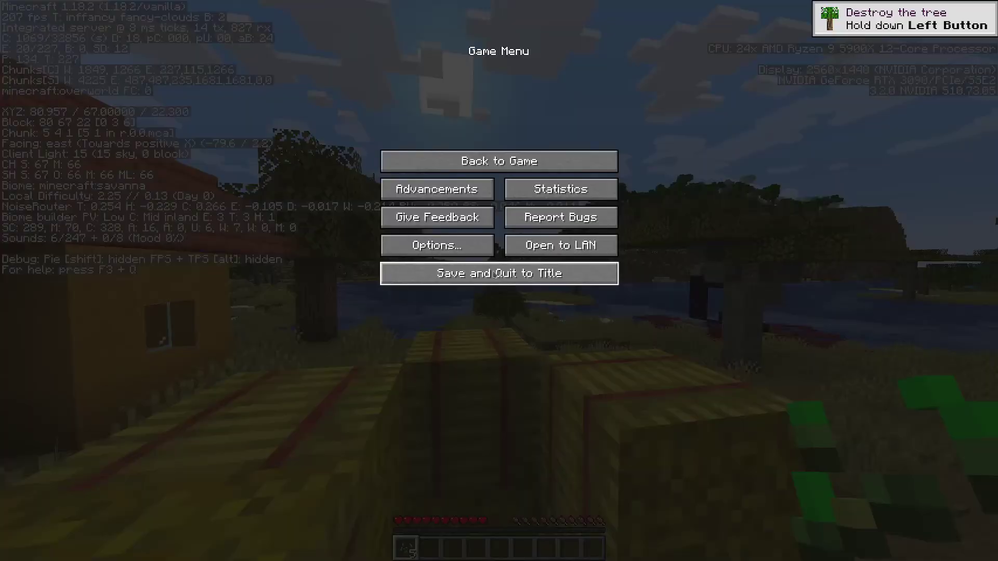
pyautogui.click(439, 243)
pyautogui.click(379, 180)
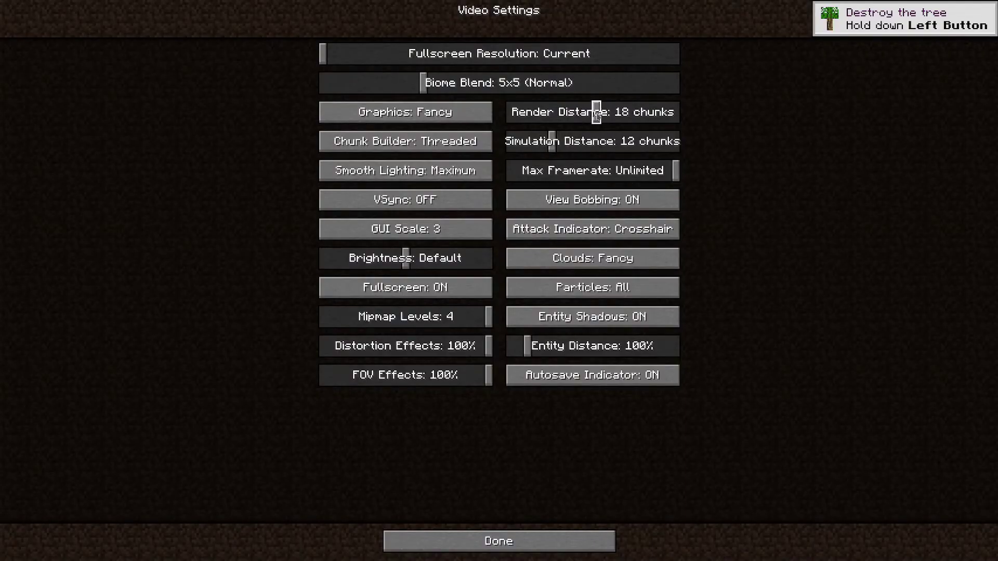
pyautogui.moveTo(596, 115); pyautogui.dragTo(754, 128)
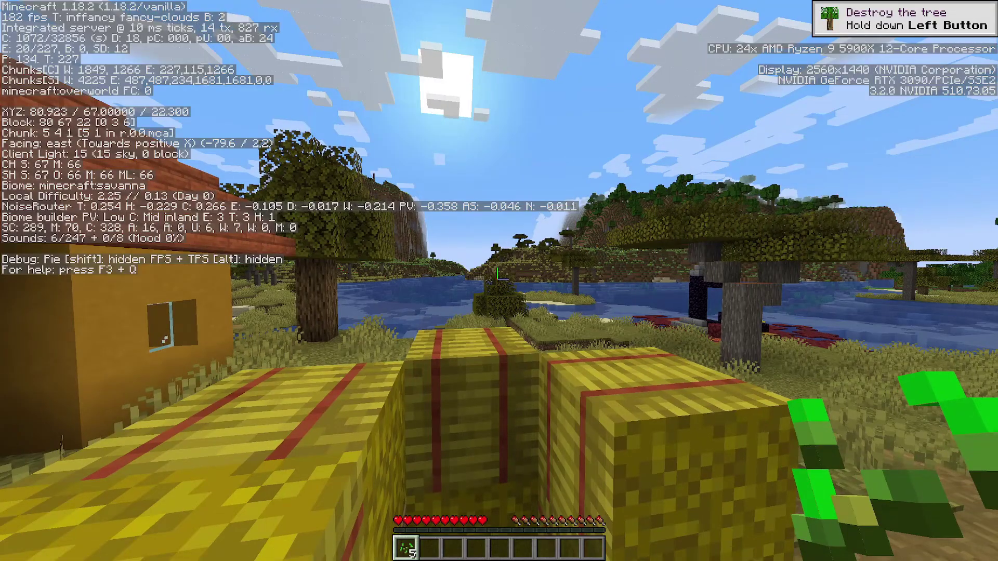
pyautogui.press('w')
pyautogui.press('space')
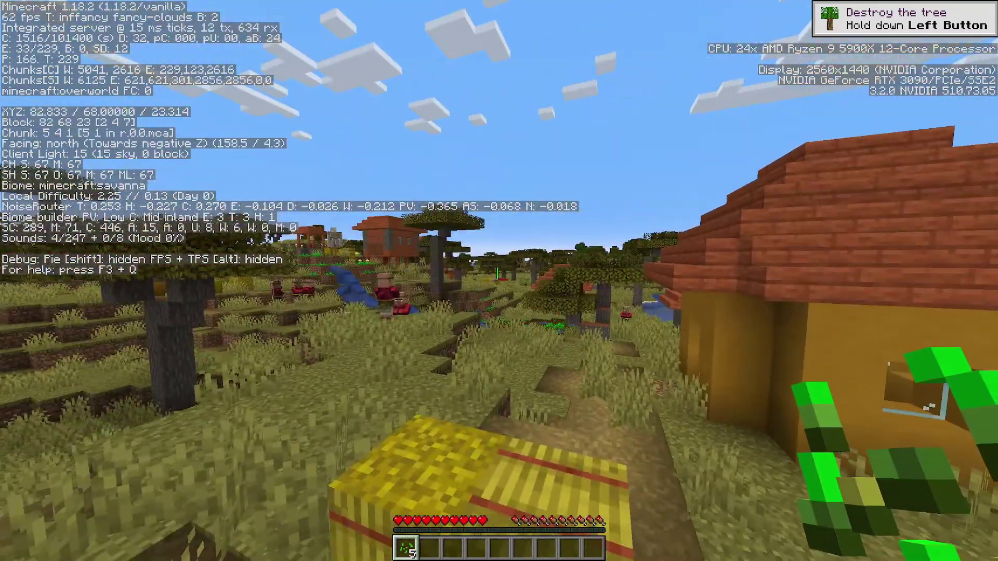
# Lower the Video Settings render distance from 32 back to 18 chunks and resume playing
pyautogui.press('Escape')
pyautogui.click(436, 245)
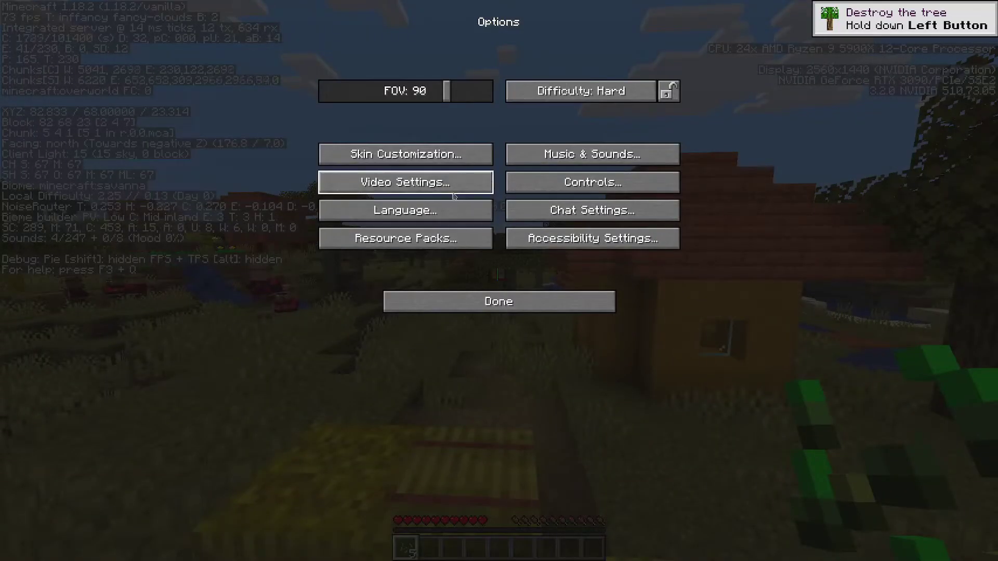
pyautogui.click(405, 179)
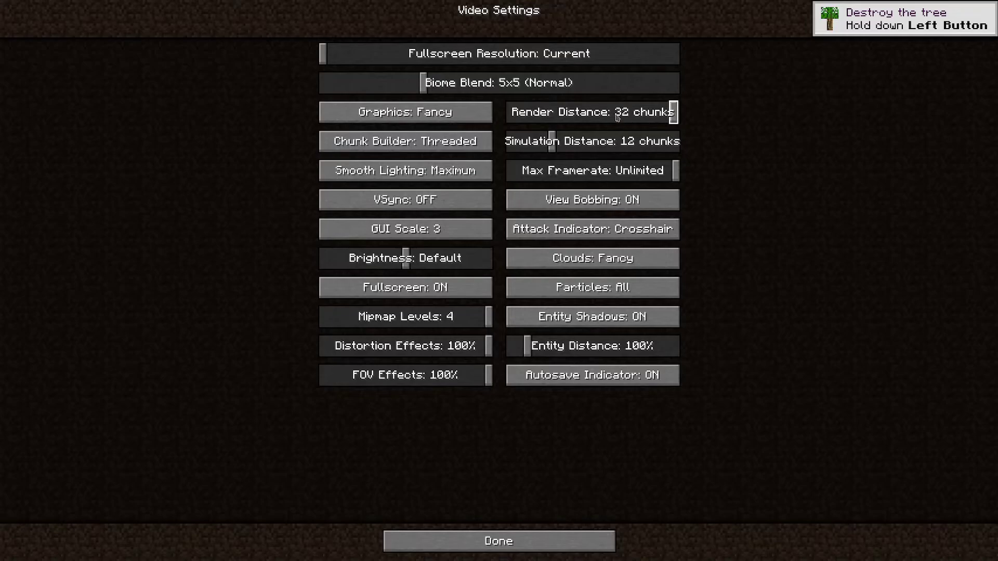
pyautogui.moveTo(617, 118); pyautogui.dragTo(605, 115)
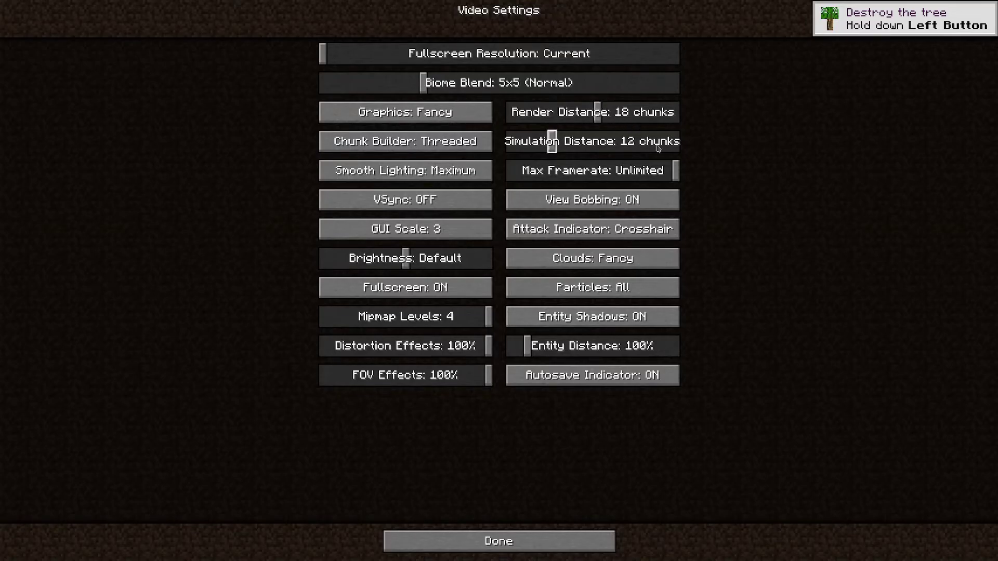
pyautogui.click(544, 541)
pyautogui.click(494, 290)
pyautogui.click(499, 161)
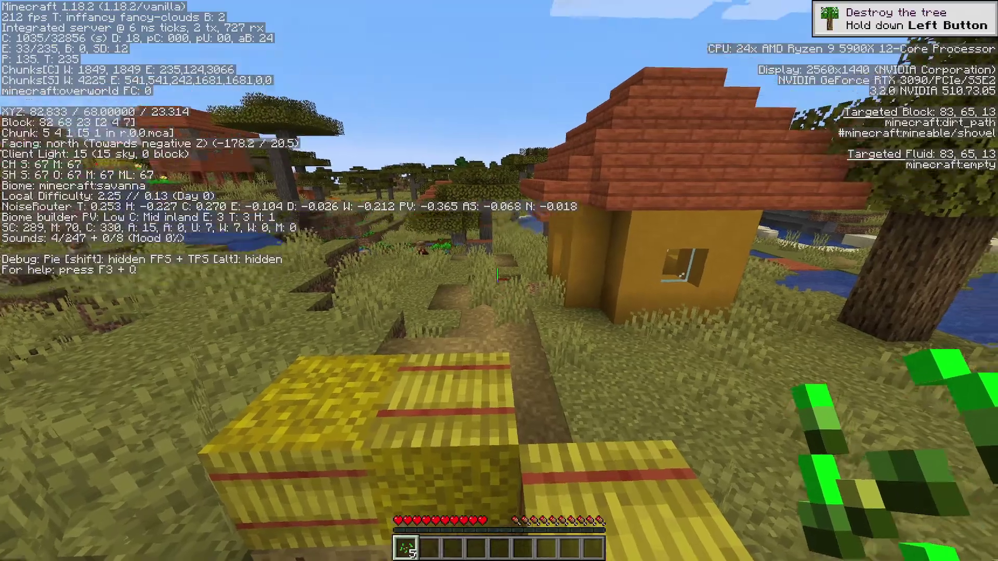
# Hide the F3 debug readout and switch to empty hotbar slot 4
pyautogui.press('w')
pyautogui.press('F3')
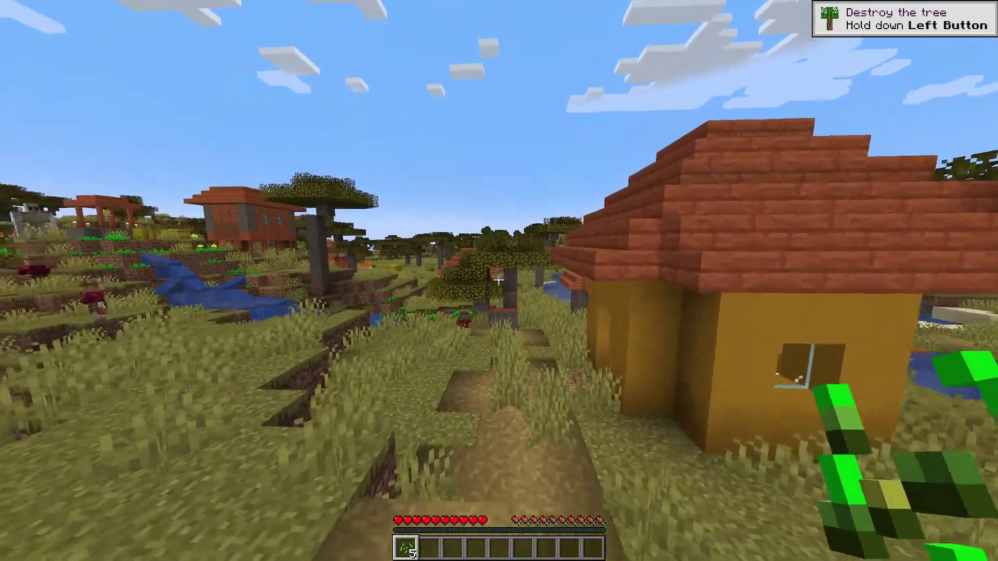
pyautogui.press('4')
# Open the yellow house's door and use its bed to set the respawn point
pyautogui.press('w')
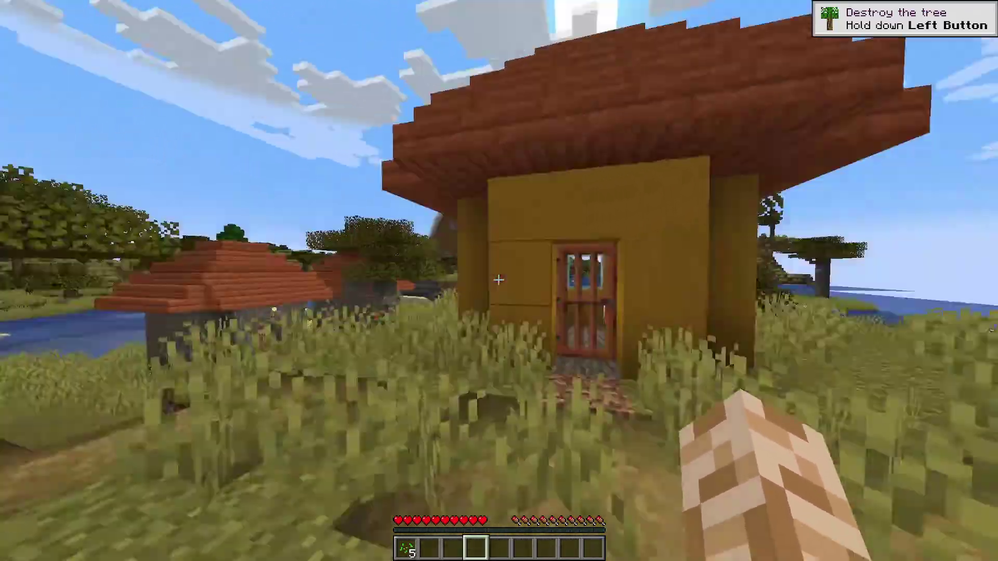
pyautogui.rightClick(499, 280)
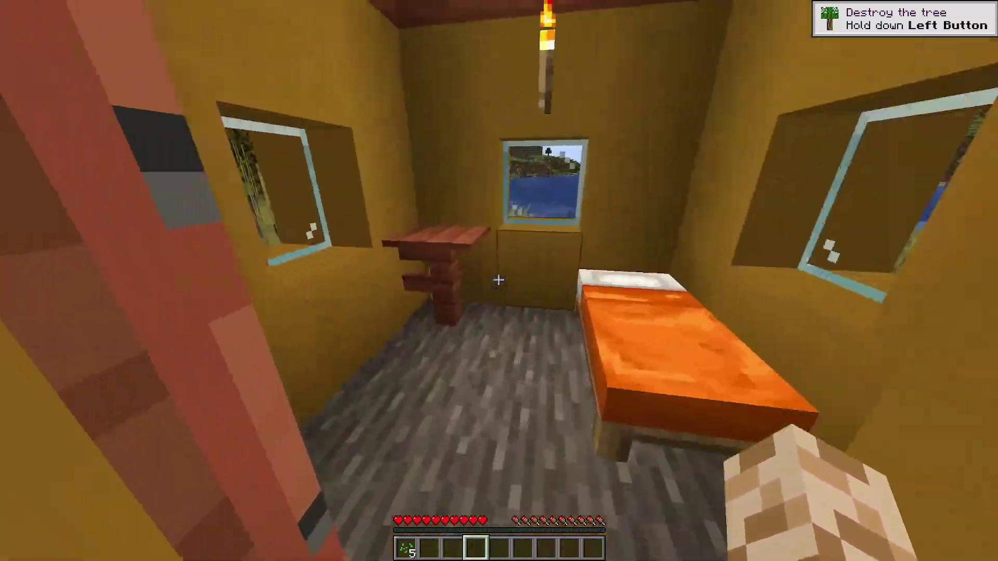
pyautogui.rightClick(499, 280)
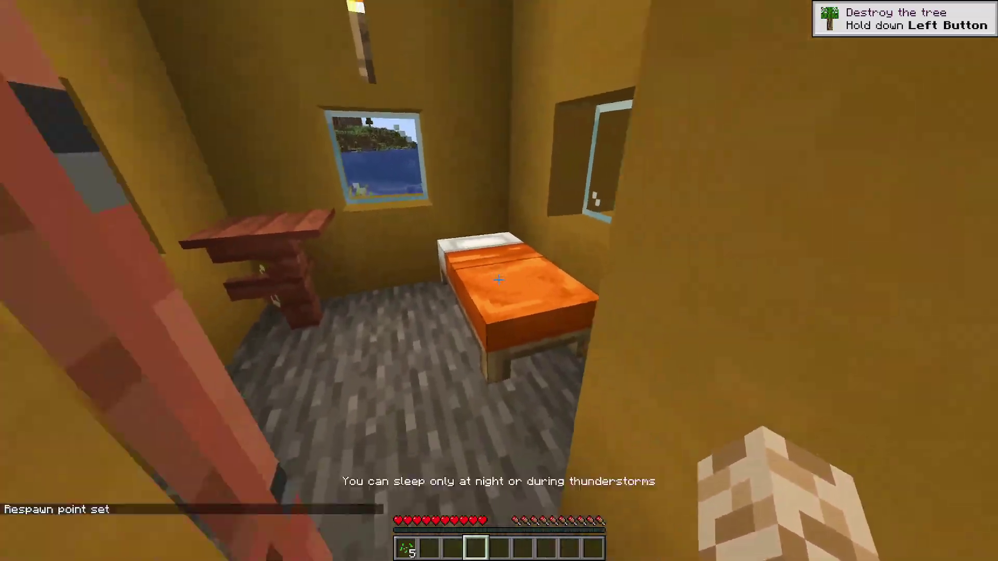
# Leave the yellow house and walk toward the grey house's door
pyautogui.press('w')
pyautogui.press('w')
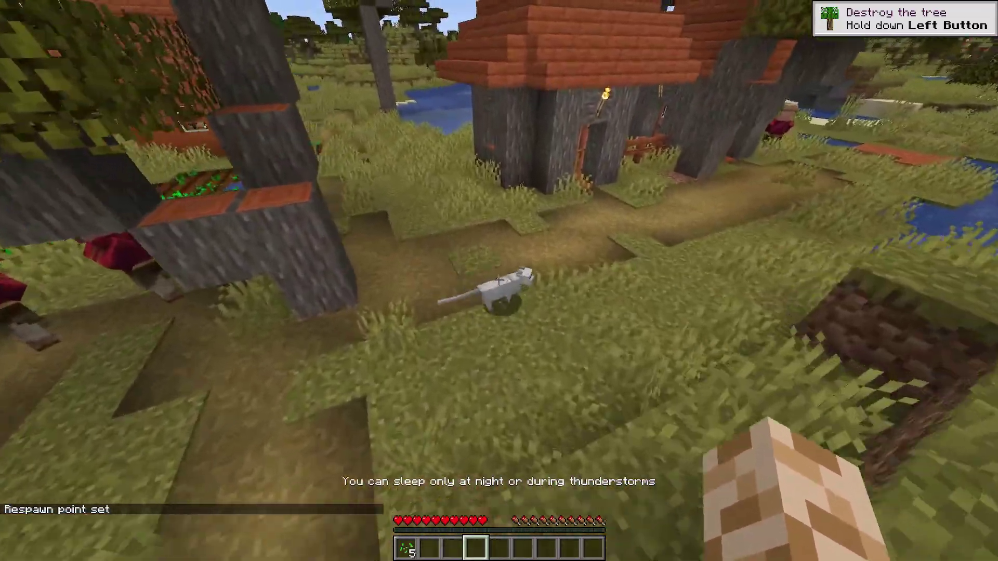
pyautogui.press('w')
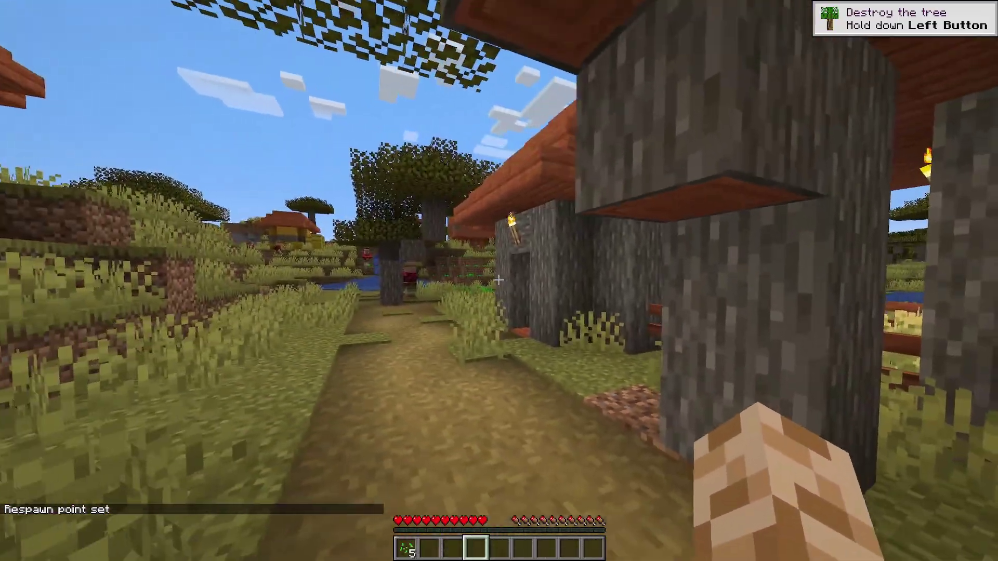
pyautogui.press('Escape')
pyautogui.press('Escape')
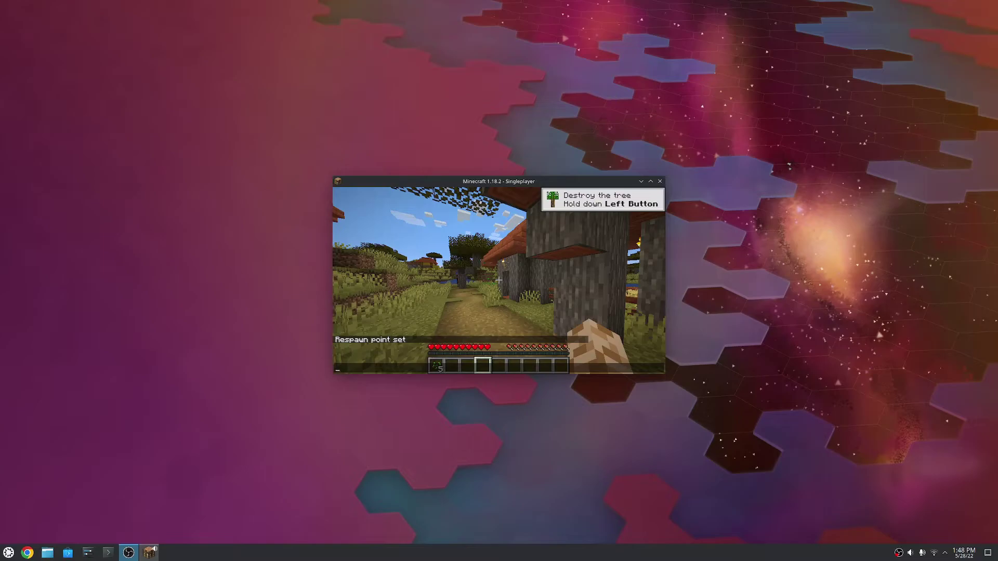
pyautogui.click(343, 290)
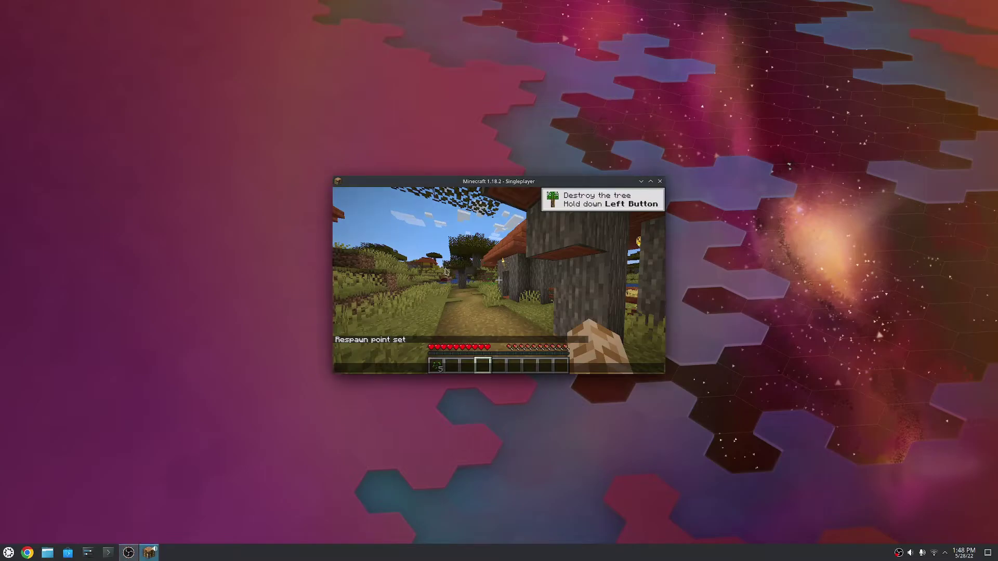
pyautogui.press('t')
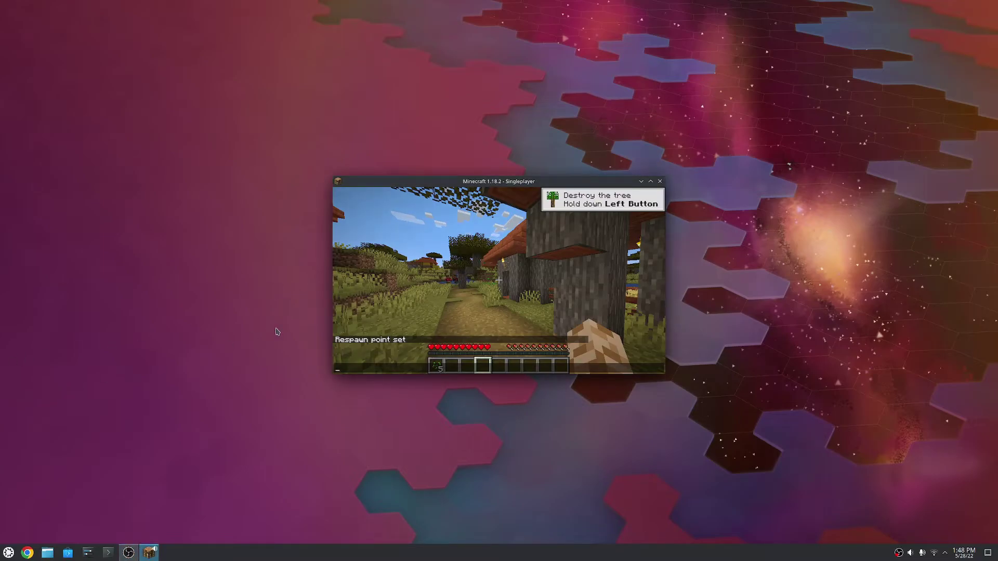